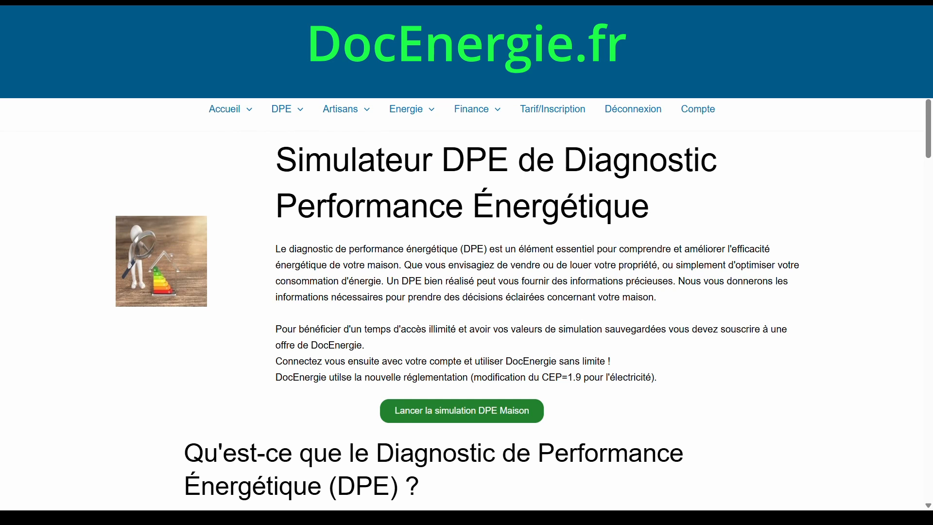
Open the Calculer votre DPE page and go to the reasons for using the simulator
{"action": "mouse_move", "coordinate": [303, 117]}
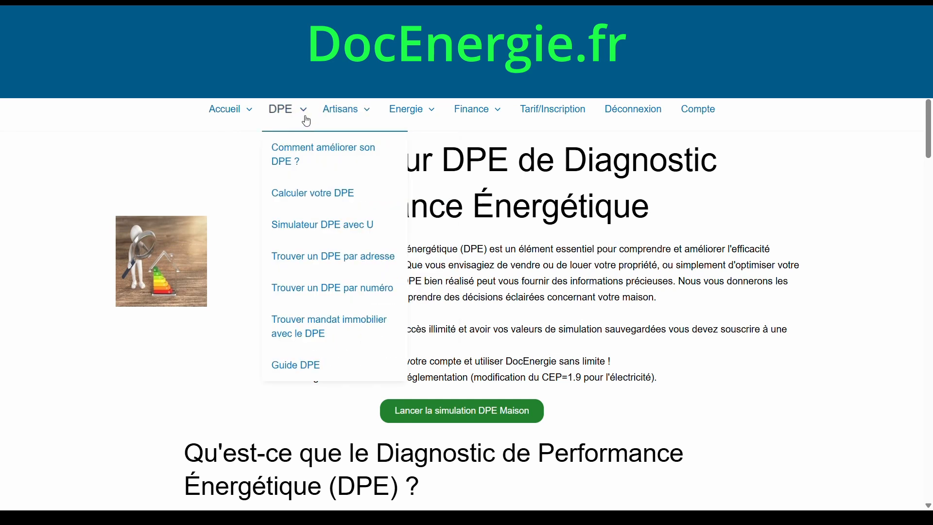
{"action": "left_click", "coordinate": [302, 195]}
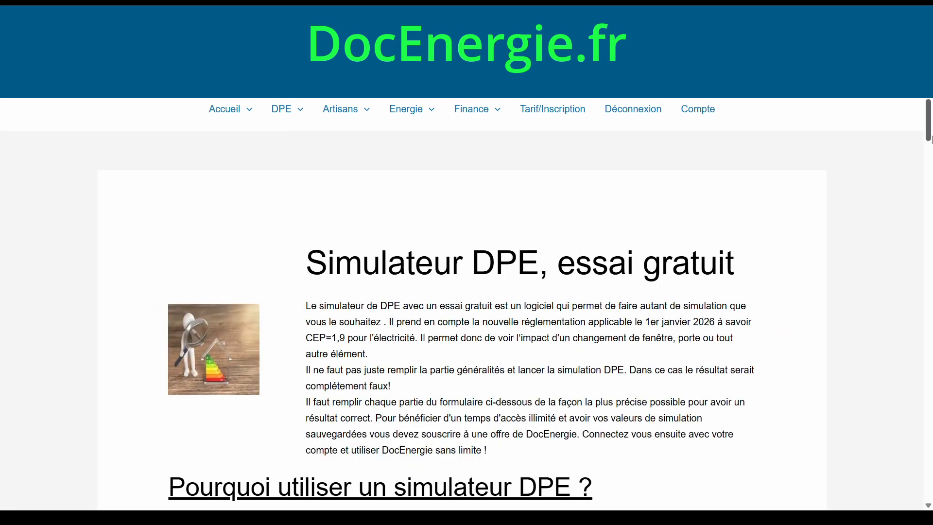
{"action": "left_click_drag", "start_coordinate": [928, 136], "coordinate": [929, 164]}
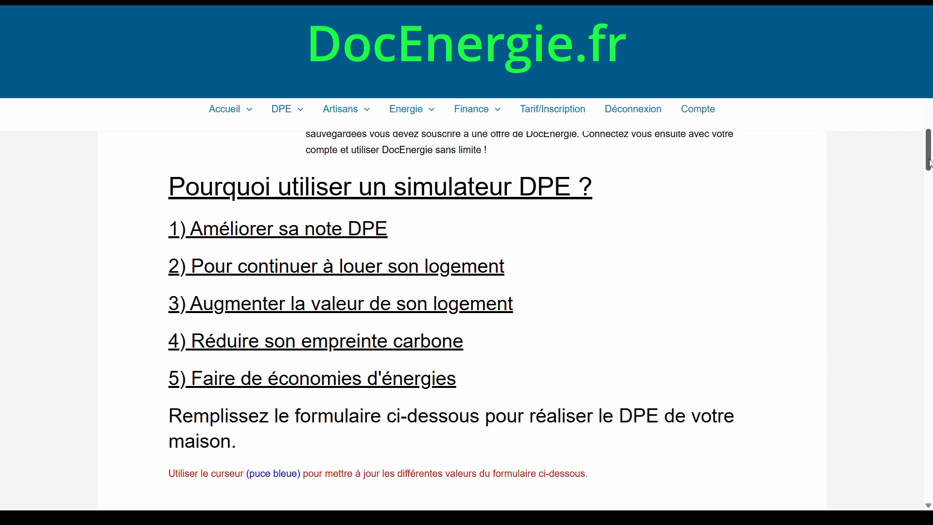
Look through the simulator form's sections, from doors and heating to ventilation and intermittence, and back up to the top floor and lower floor
{"action": "left_click_drag", "start_coordinate": [930, 164], "coordinate": [929, 311]}
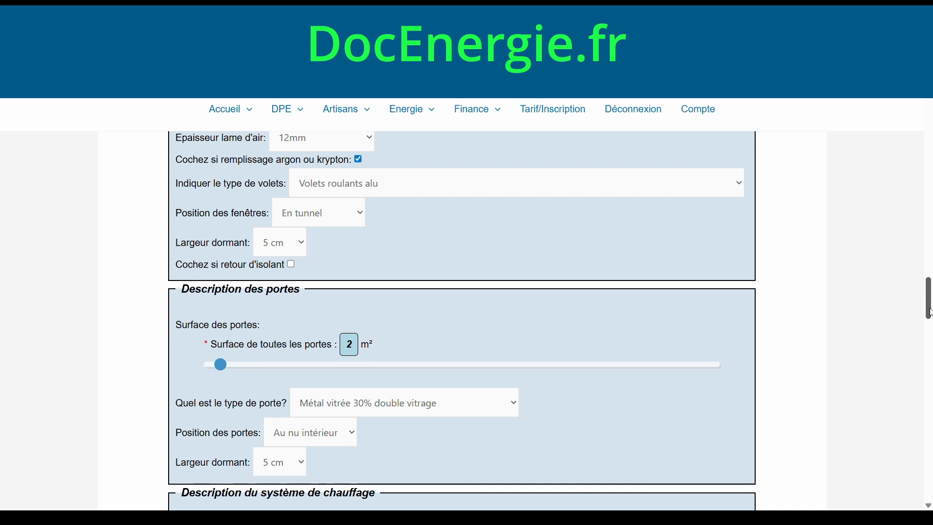
{"action": "left_click_drag", "start_coordinate": [930, 312], "coordinate": [930, 312]}
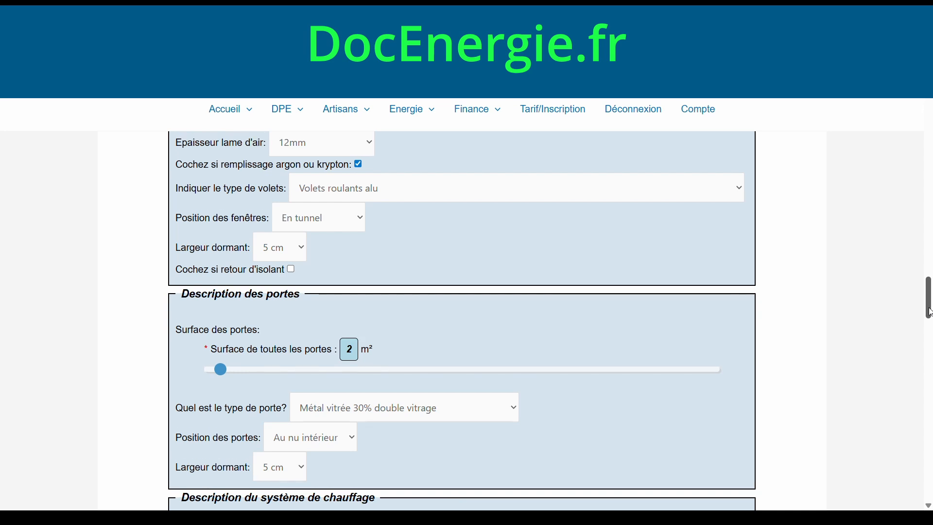
{"action": "left_click_drag", "start_coordinate": [930, 312], "coordinate": [930, 343]}
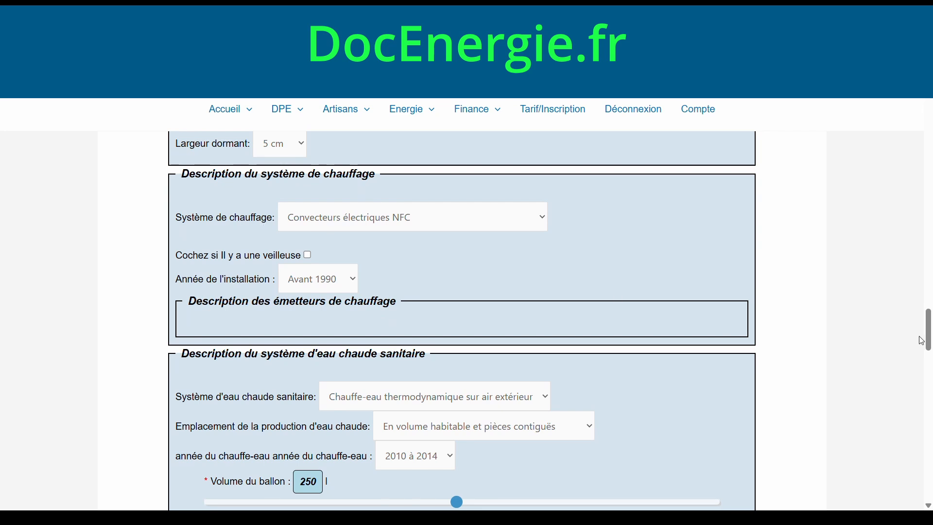
{"action": "left_click_drag", "start_coordinate": [929, 340], "coordinate": [930, 378]}
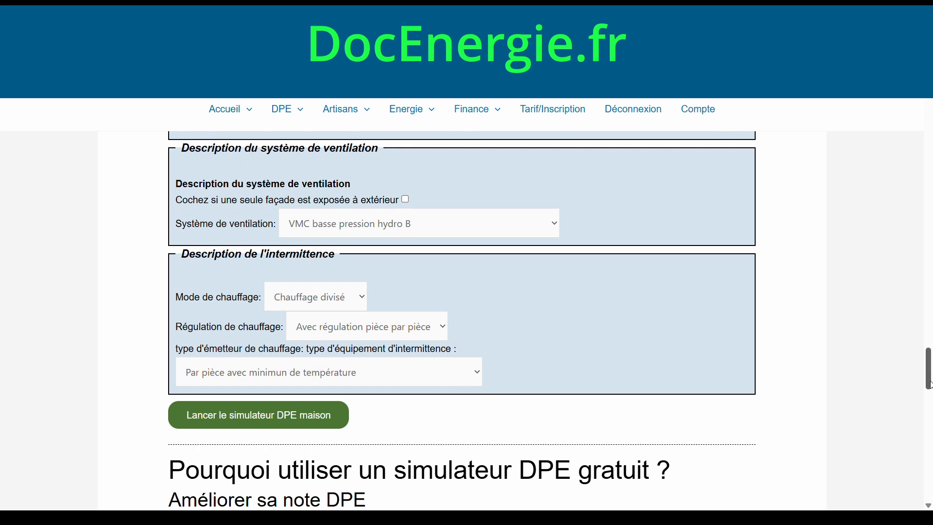
{"action": "left_click_drag", "start_coordinate": [930, 384], "coordinate": [889, 262]}
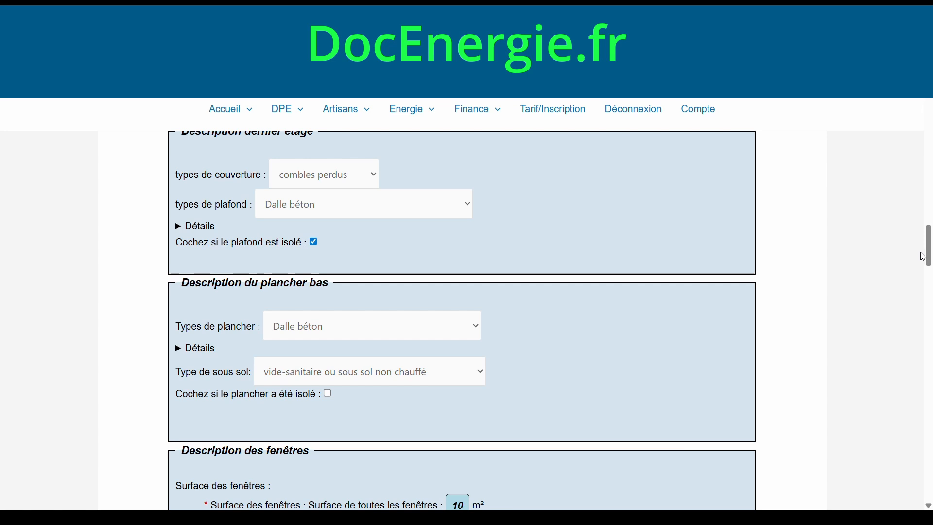
In Généralités, set the department to 85--Vendée, the altitude to Inférieure à 400m and the construction year to 2001 à 2005
{"action": "left_click_drag", "start_coordinate": [929, 255], "coordinate": [916, 193]}
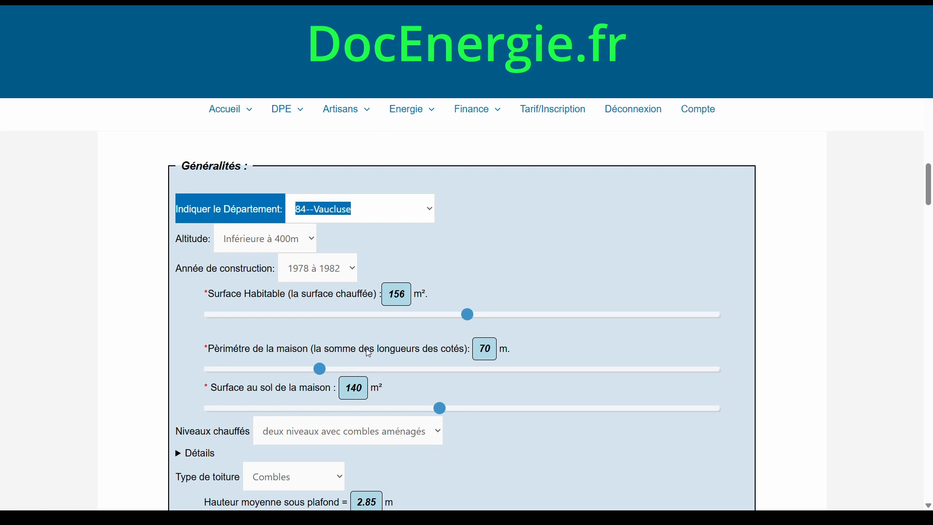
{"action": "key", "text": "Down"}
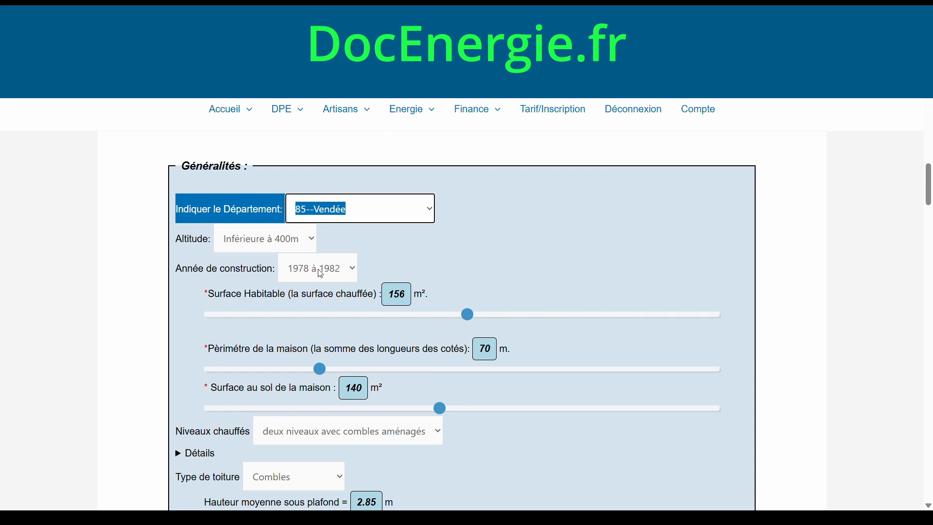
{"action": "left_click", "coordinate": [266, 242]}
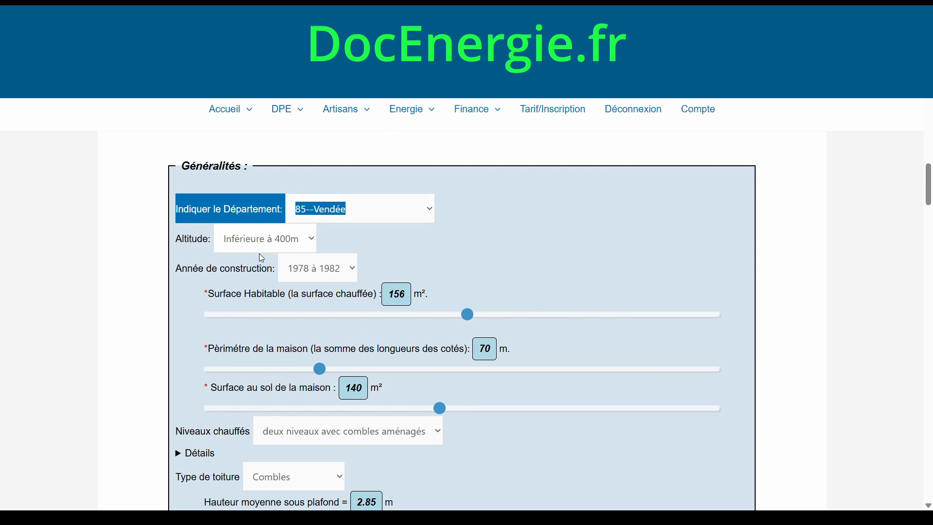
{"action": "left_click", "coordinate": [258, 253]}
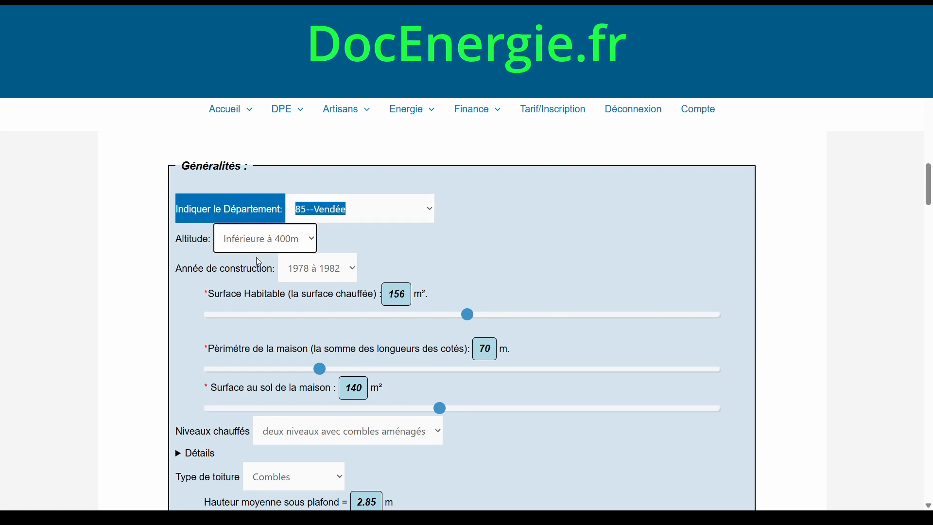
{"action": "left_click", "coordinate": [357, 273]}
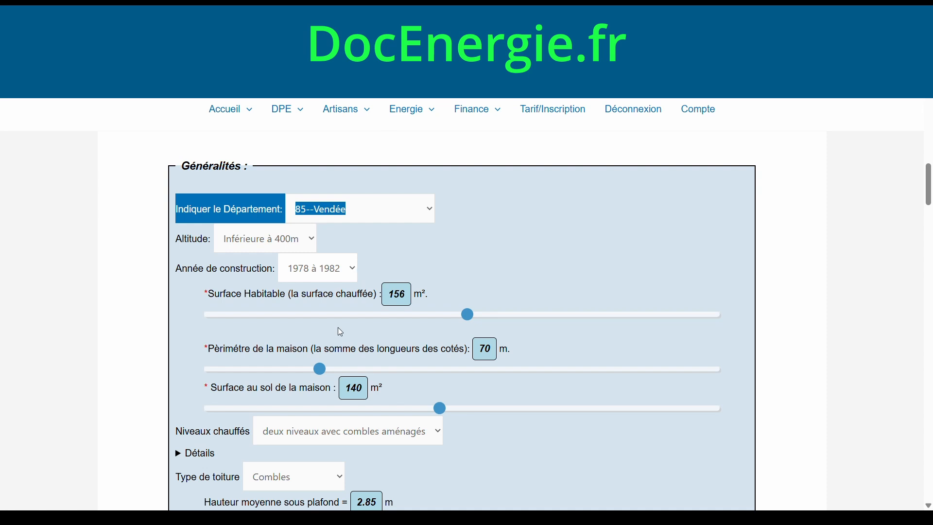
{"action": "left_click", "coordinate": [335, 371]}
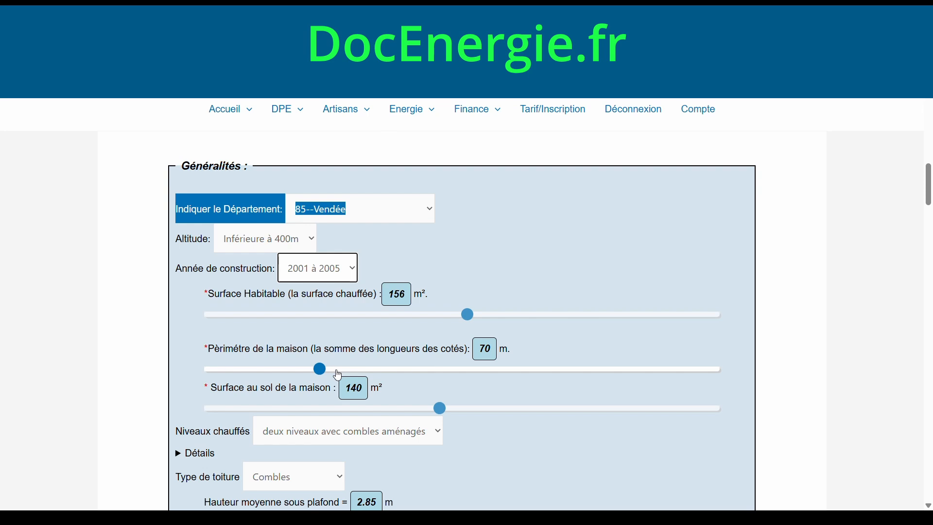
Set the living area to 100 m², the house perimeter to 40 m and the ground floor area to 100 m²
{"action": "left_click", "coordinate": [468, 317]}
{"action": "left_click_drag", "start_coordinate": [469, 319], "coordinate": [376, 322]}
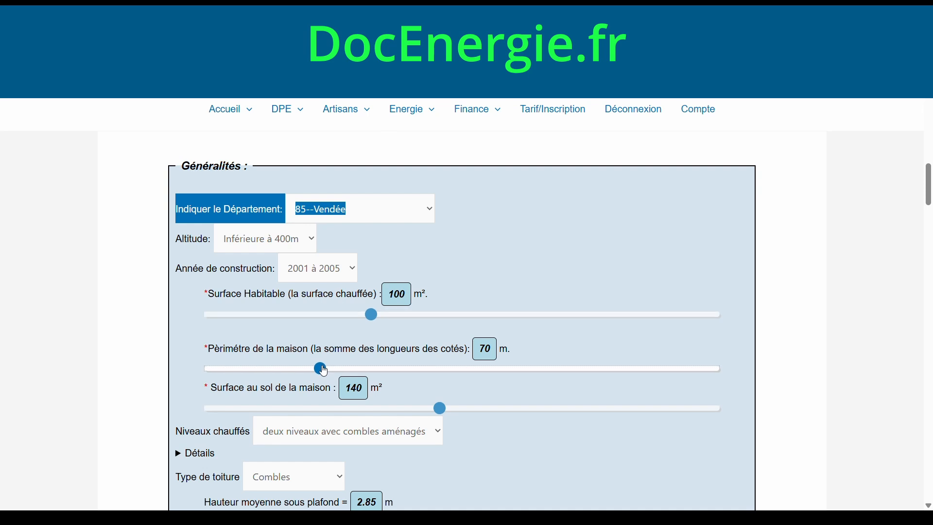
{"action": "left_click_drag", "start_coordinate": [321, 370], "coordinate": [293, 370]}
{"action": "left_click_drag", "start_coordinate": [291, 370], "coordinate": [275, 371]}
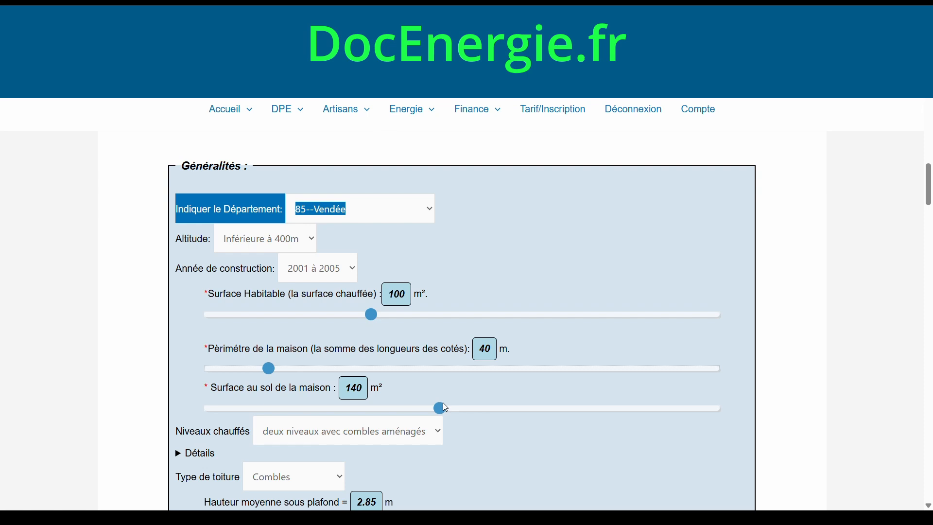
{"action": "left_click_drag", "start_coordinate": [443, 403], "coordinate": [376, 410]}
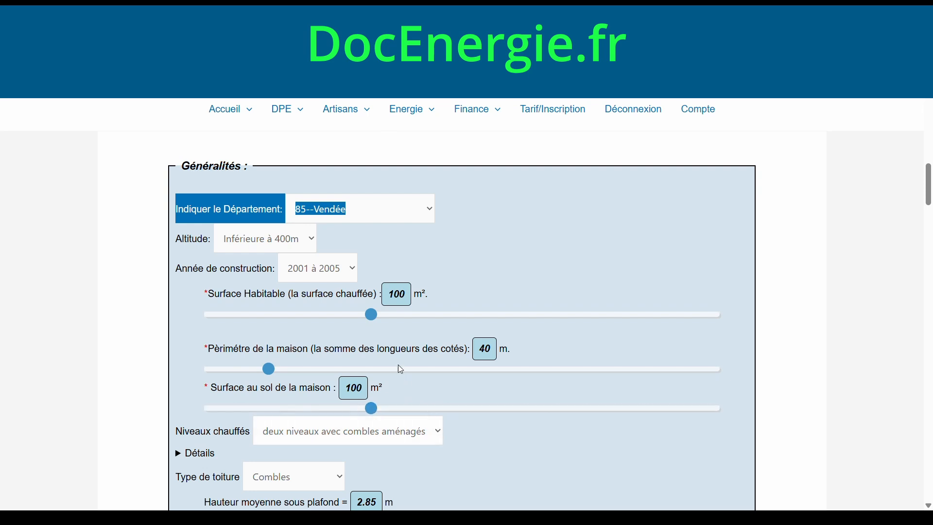
Set the heated levels to un seul niveau and the roof type to Combles
{"action": "left_click", "coordinate": [384, 330]}
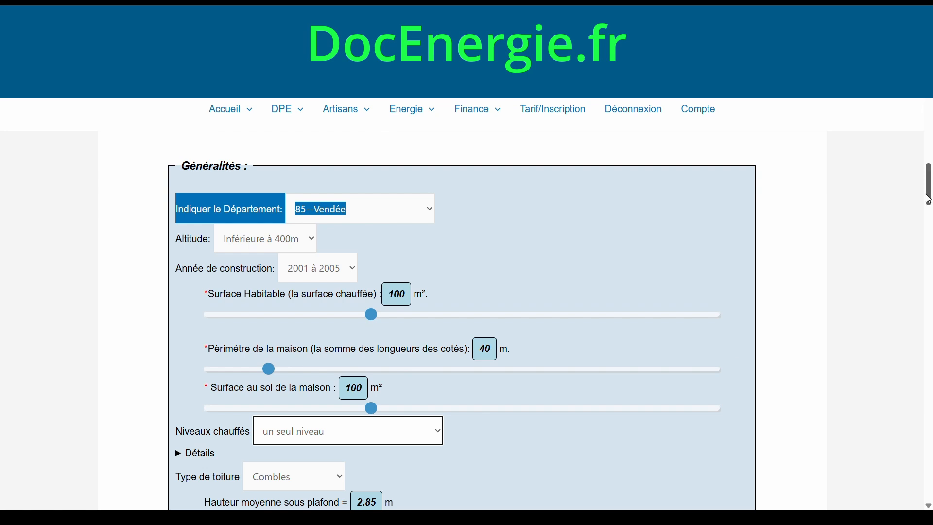
{"action": "scroll", "coordinate": [929, 213], "scroll_direction": "down", "scroll_amount": 4}
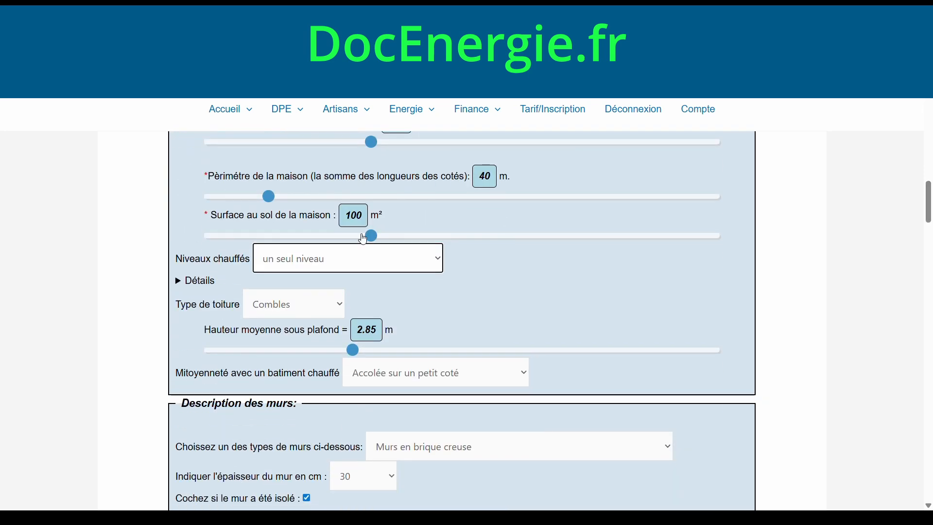
{"action": "left_click", "coordinate": [282, 308]}
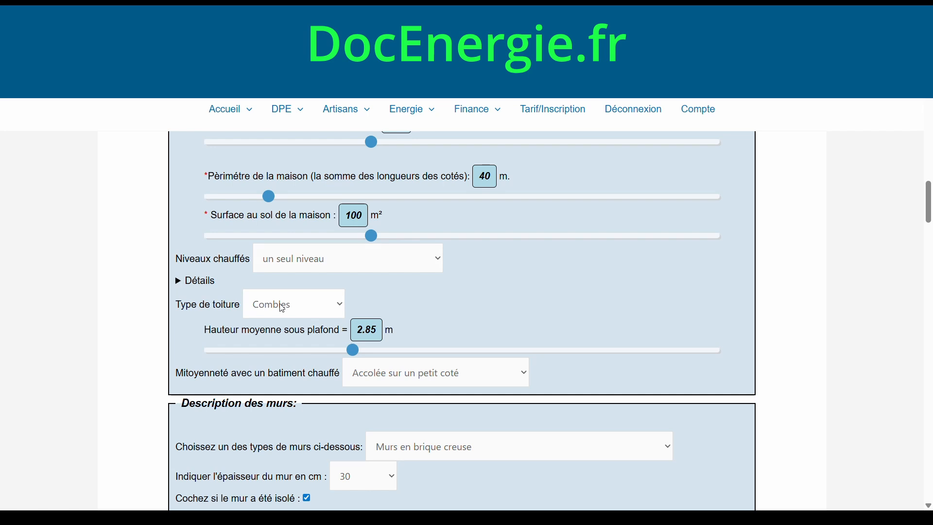
{"action": "left_click", "coordinate": [278, 325]}
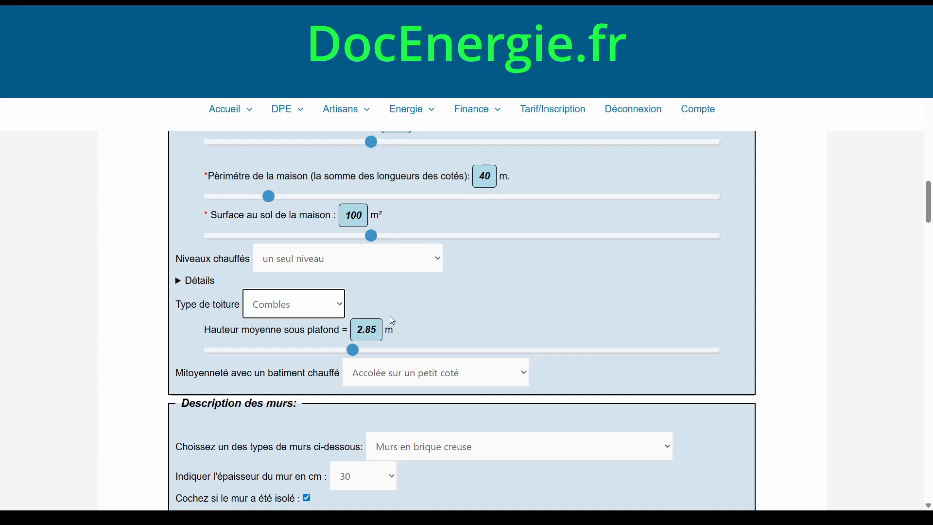
Set the average ceiling height to 2.5 m and the adjacency to a heated building to Indépendante
{"action": "left_click", "coordinate": [356, 350]}
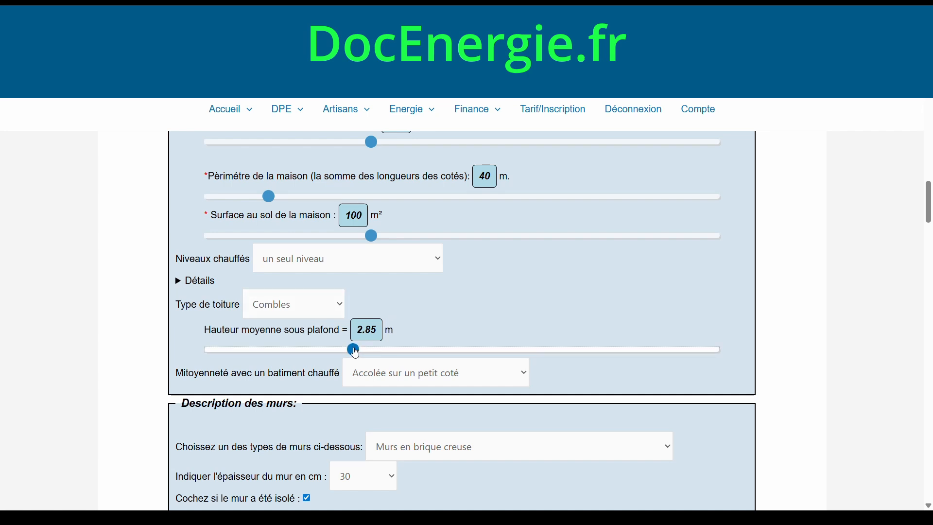
{"action": "left_click_drag", "start_coordinate": [357, 351], "coordinate": [312, 350]}
{"action": "left_click_drag", "start_coordinate": [308, 351], "coordinate": [303, 352]}
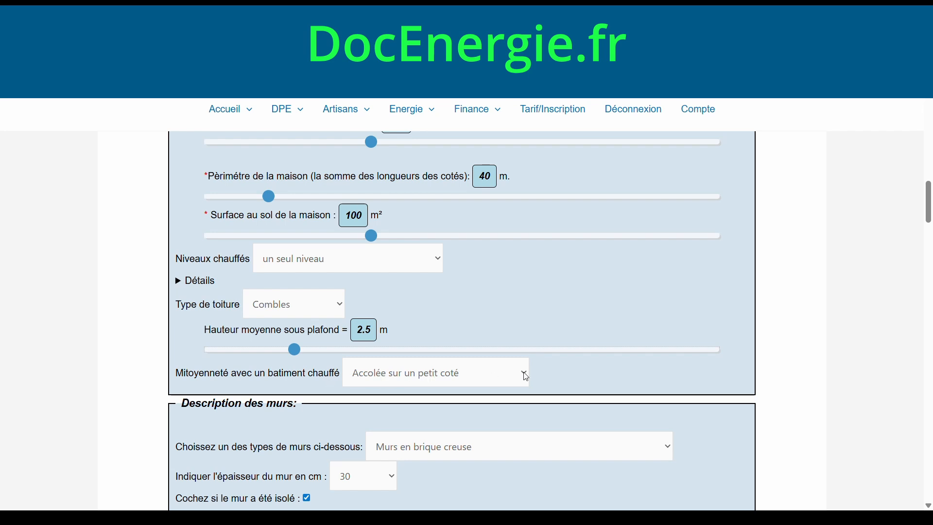
{"action": "left_click", "coordinate": [479, 398]}
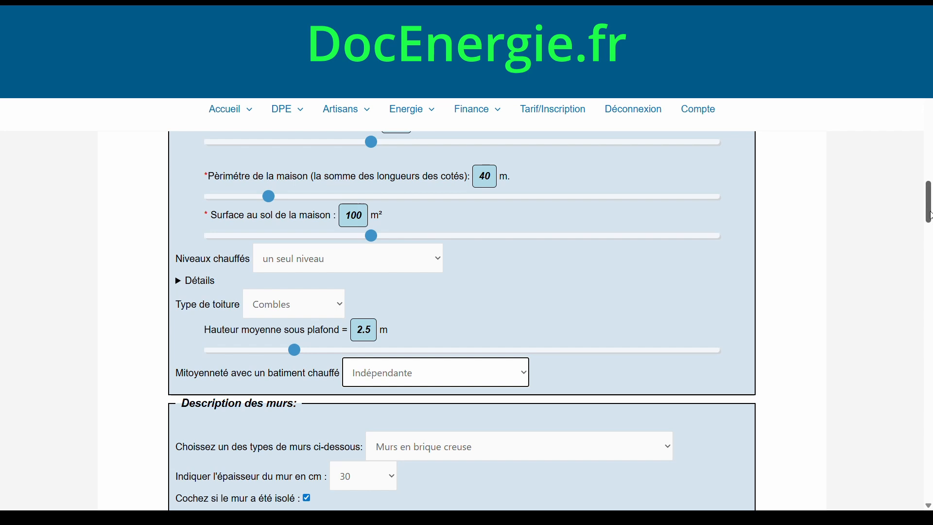
Choose Murs en brique creuse as the wall type with a thickness of 30 cm
{"action": "left_click_drag", "start_coordinate": [929, 215], "coordinate": [922, 203]}
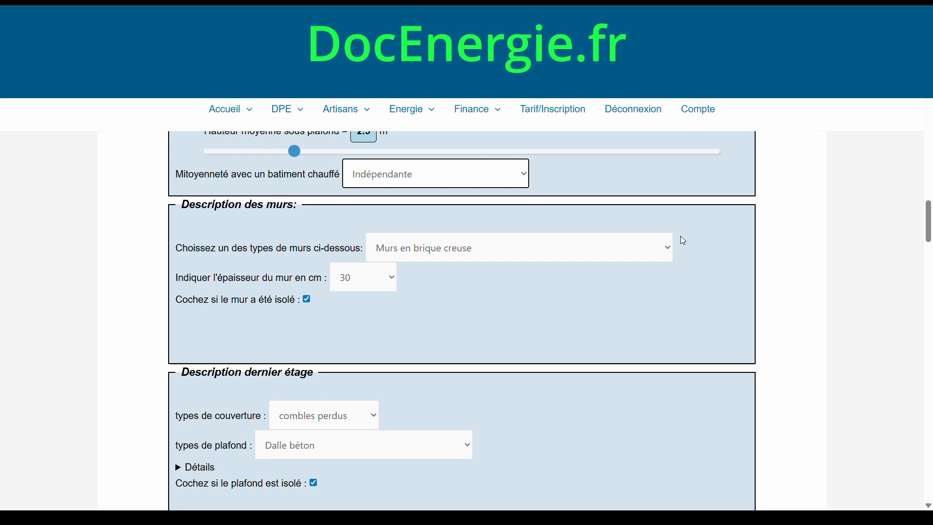
{"action": "left_click", "coordinate": [669, 249]}
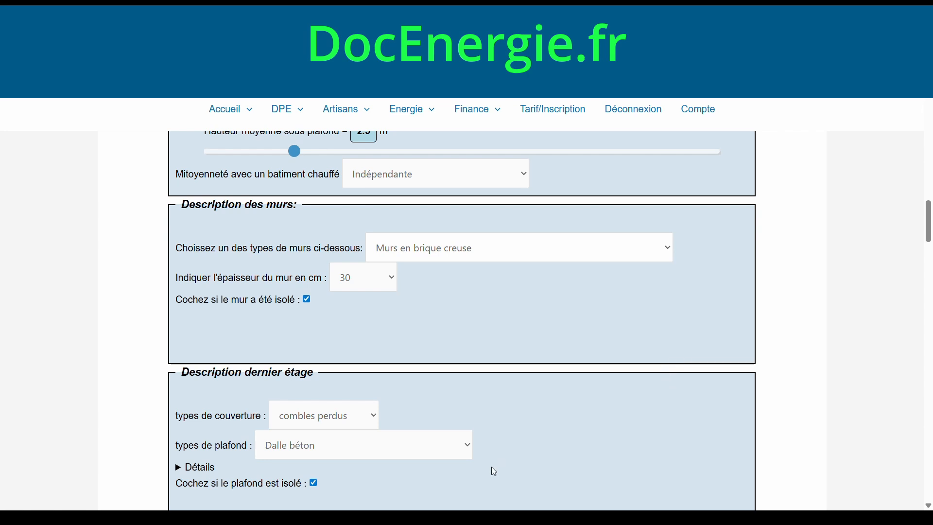
{"action": "key", "text": "Tab"}
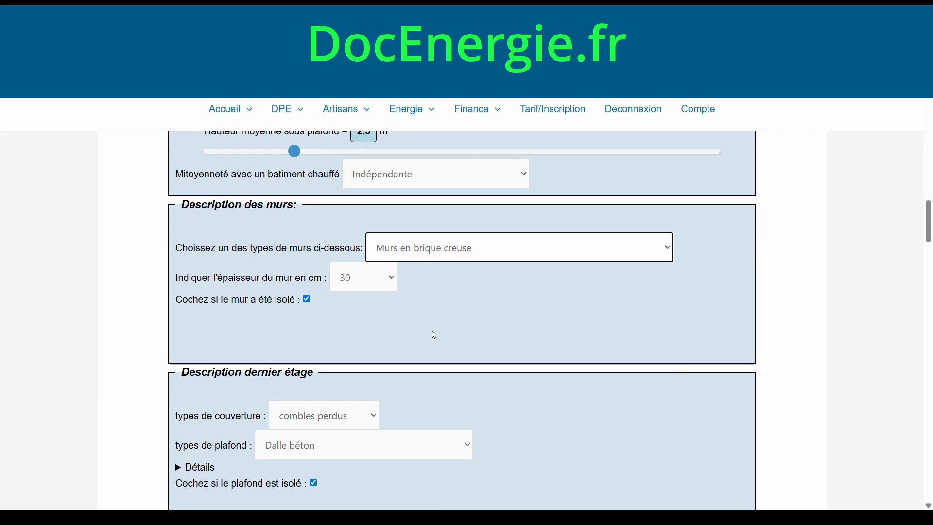
{"action": "left_click", "coordinate": [364, 276]}
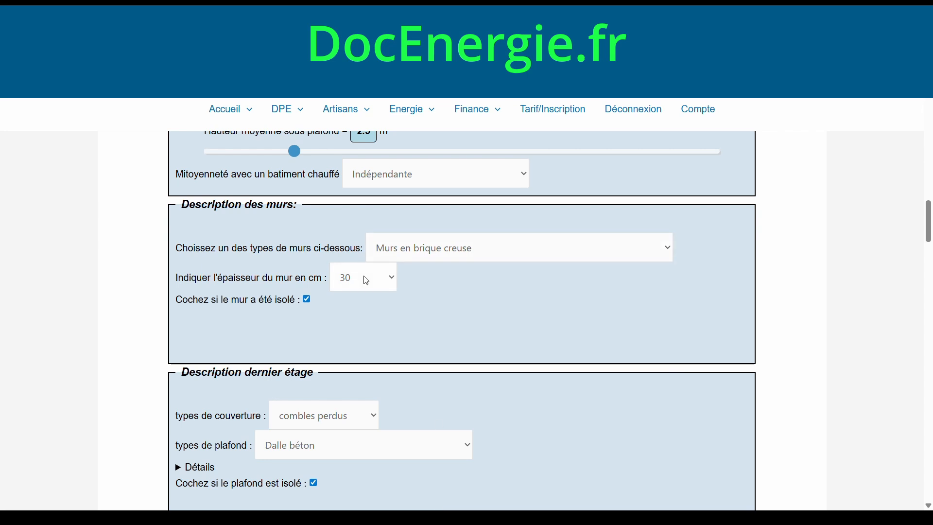
{"action": "left_click", "coordinate": [352, 254]}
Mark the walls as insulated with a known thermal resistance R of 3 m².K per W
{"action": "left_click", "coordinate": [307, 299]}
{"action": "left_click", "coordinate": [307, 300]}
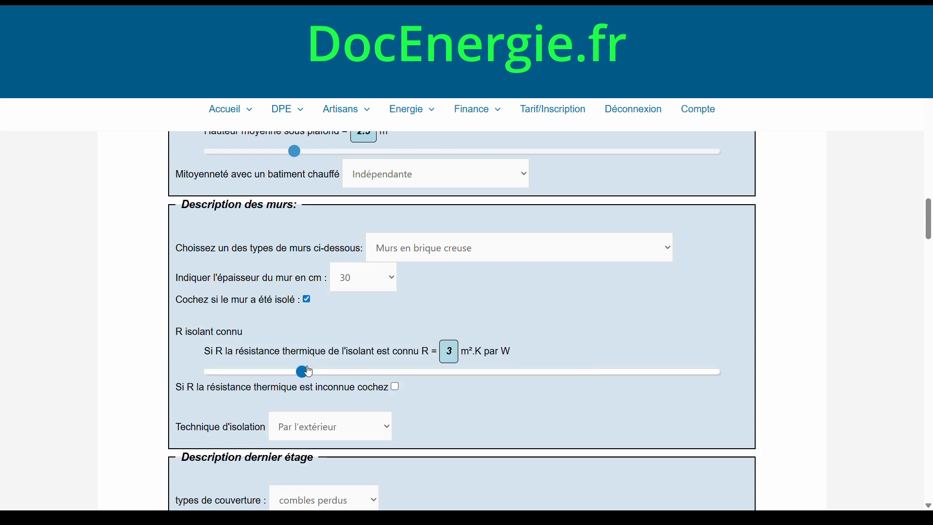
{"action": "mouse_move", "coordinate": [306, 374]}
{"action": "left_mouse_down"}
{"action": "mouse_move", "coordinate": [351, 382]}
{"action": "mouse_move", "coordinate": [308, 384]}
{"action": "left_mouse_up"}
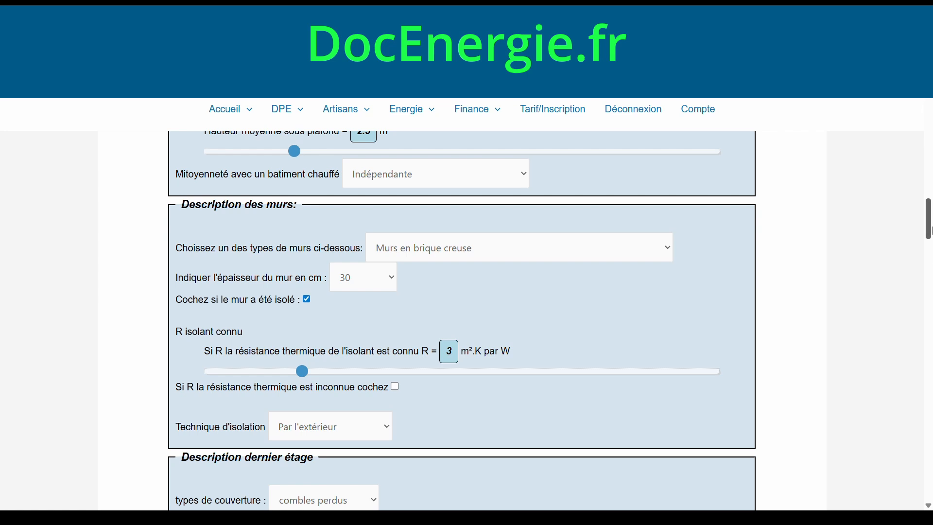
Mark both the thermal resistance and the thickness of the wall insulation as unknown
{"action": "left_click_drag", "start_coordinate": [930, 226], "coordinate": [930, 237]}
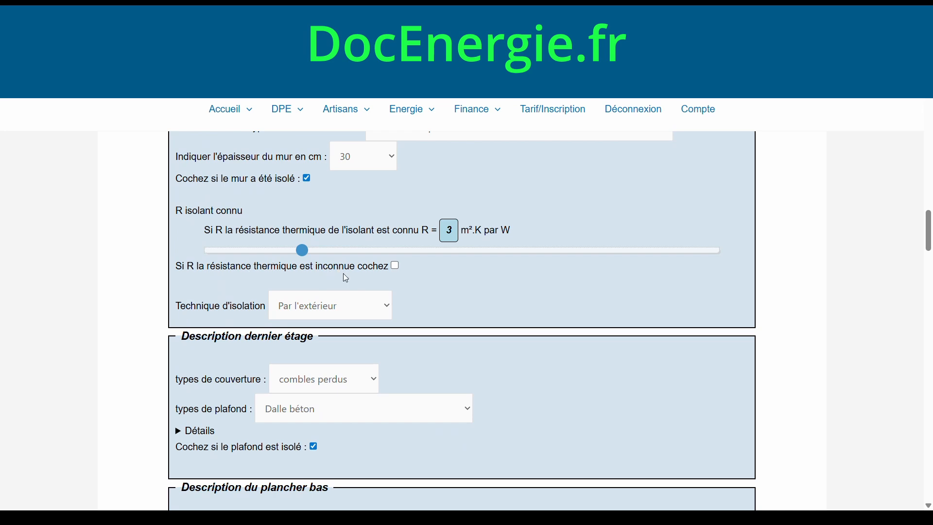
{"action": "left_click", "coordinate": [396, 267]}
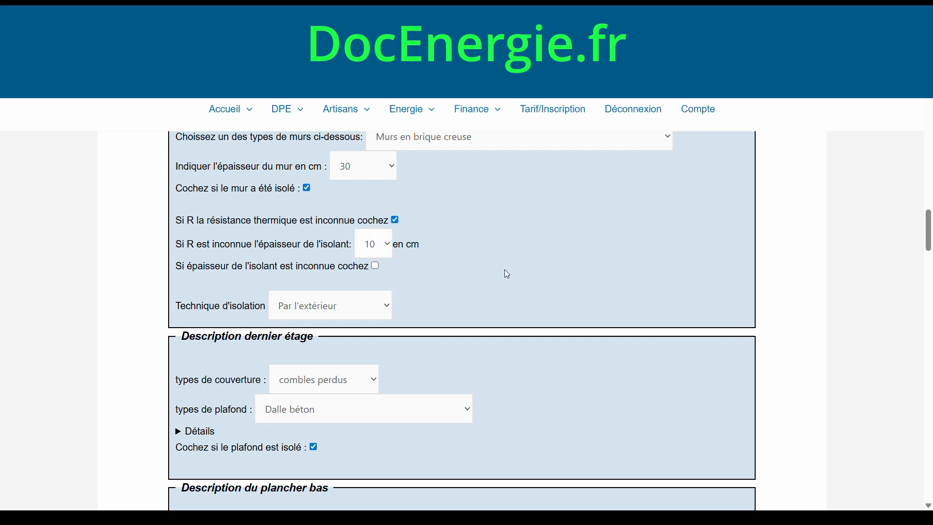
{"action": "left_click", "coordinate": [376, 265]}
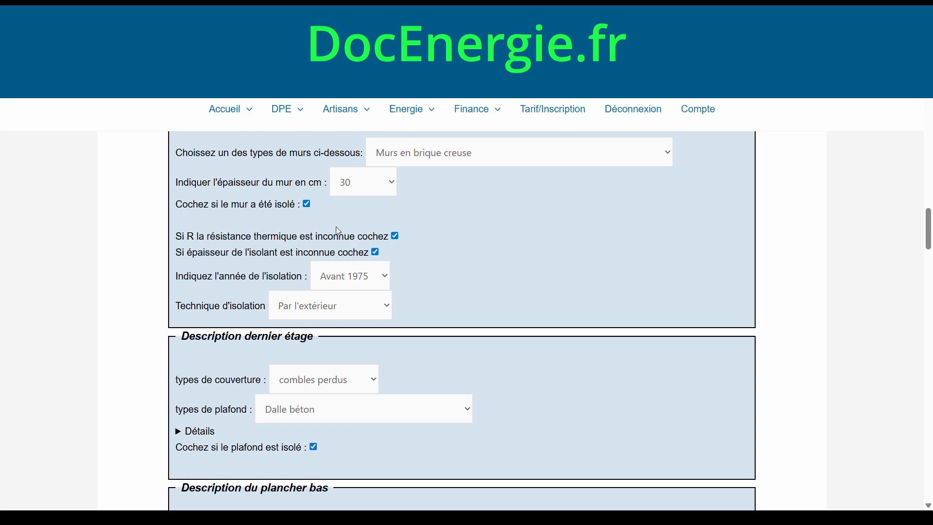
Turn the wall insulation option off and on again, and choose Par l'extérieur as the insulation technique
{"action": "left_click", "coordinate": [307, 204]}
{"action": "left_click", "coordinate": [307, 204]}
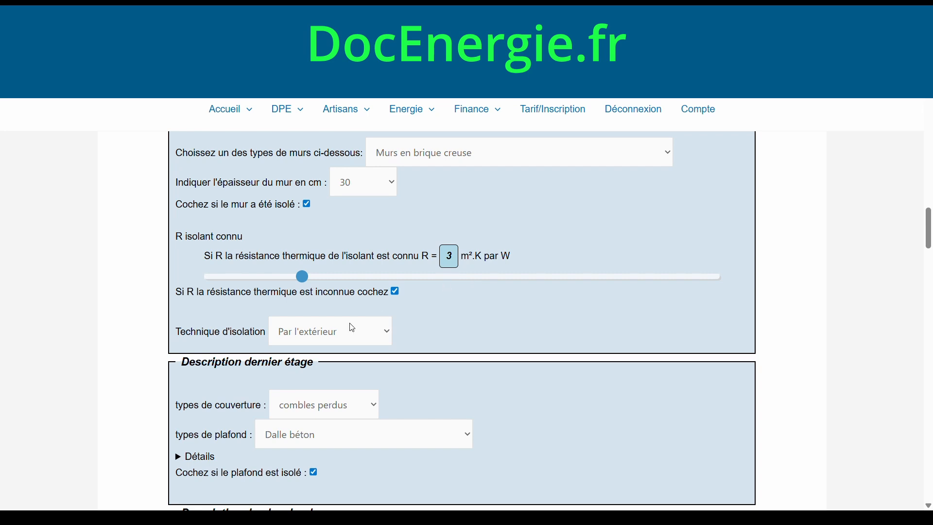
{"action": "left_click", "coordinate": [315, 372]}
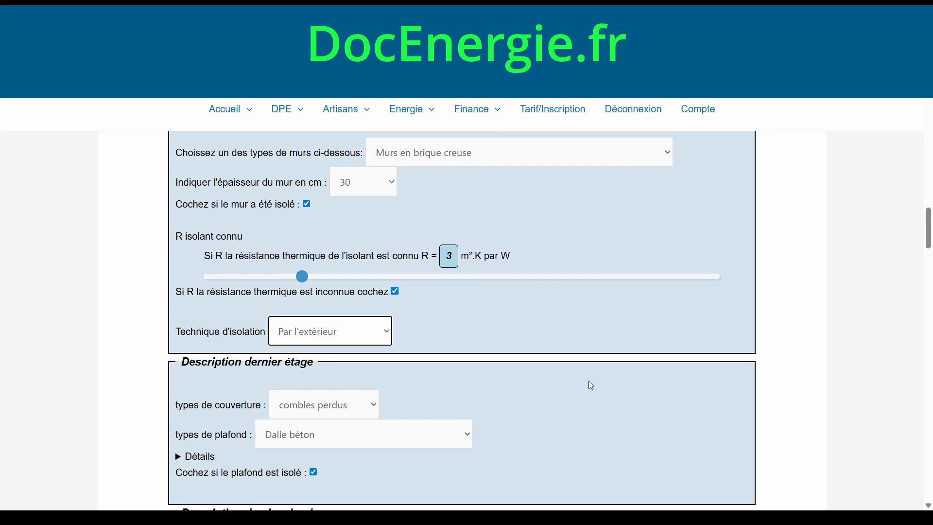
Describe the top floor with combles perdus as the roof type and a Dalle béton ceiling marked as insulated
{"action": "scroll", "coordinate": [929, 240], "scroll_direction": "down", "scroll_amount": 3}
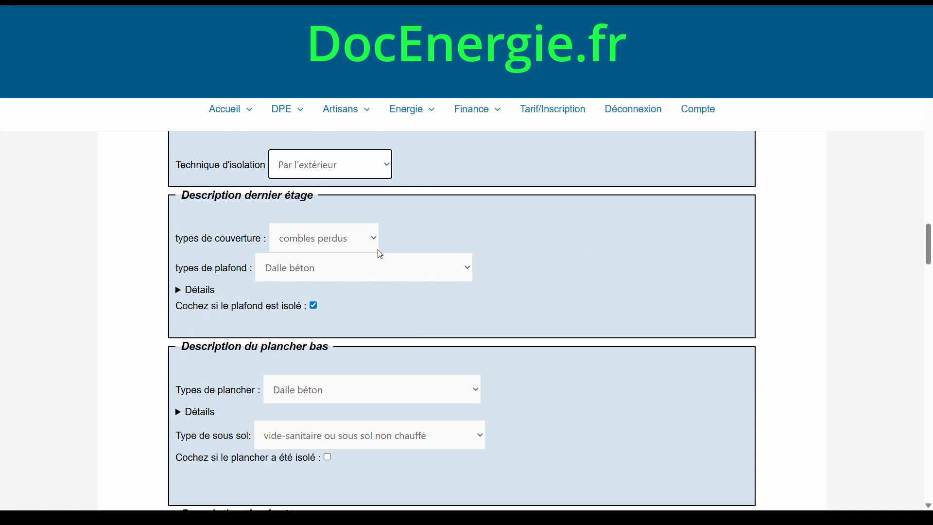
{"action": "left_click", "coordinate": [344, 241]}
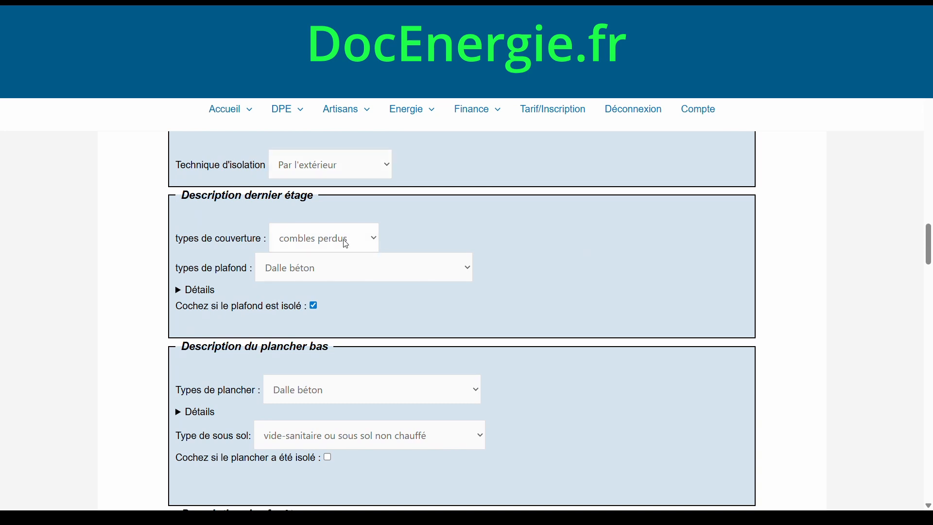
{"action": "left_click", "coordinate": [330, 274]}
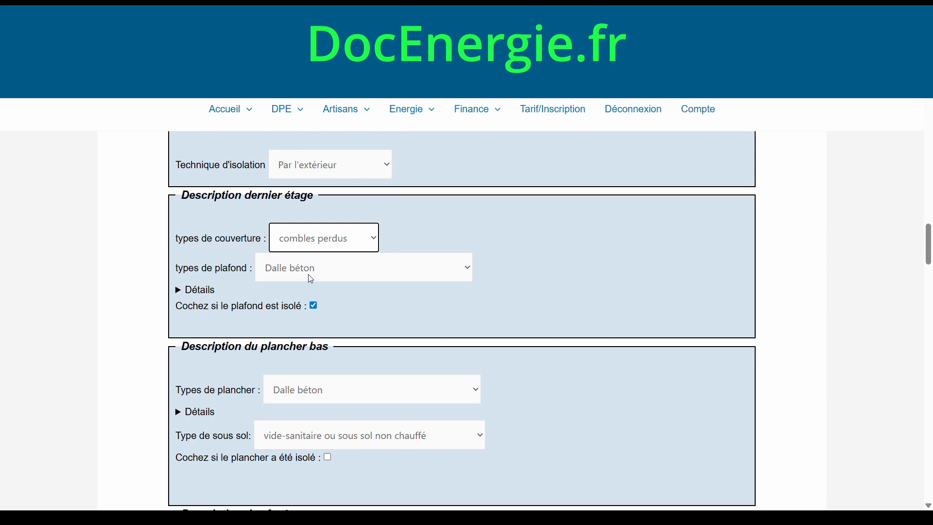
{"action": "left_click", "coordinate": [313, 306]}
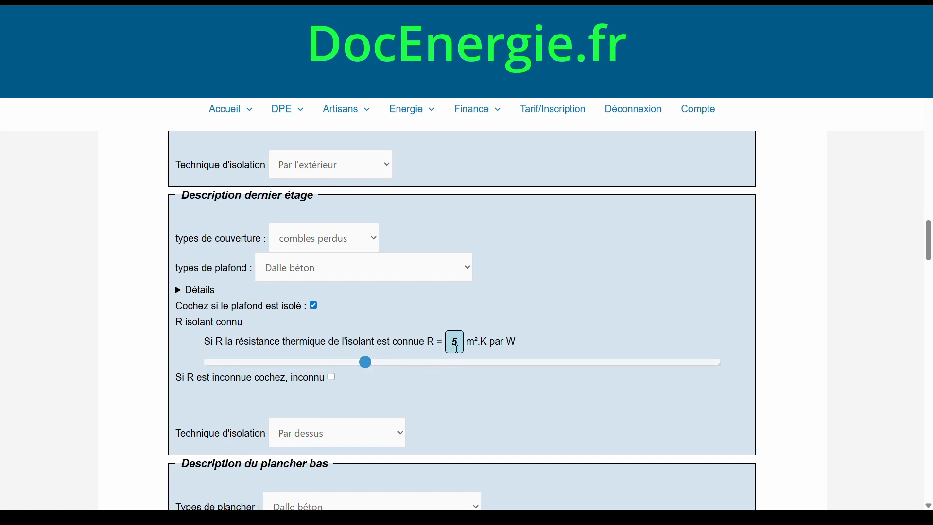
Set the ceiling insulation's thermal resistance R to 5 m².K per W with Par dessus as the insulation technique
{"action": "left_click", "coordinate": [372, 365]}
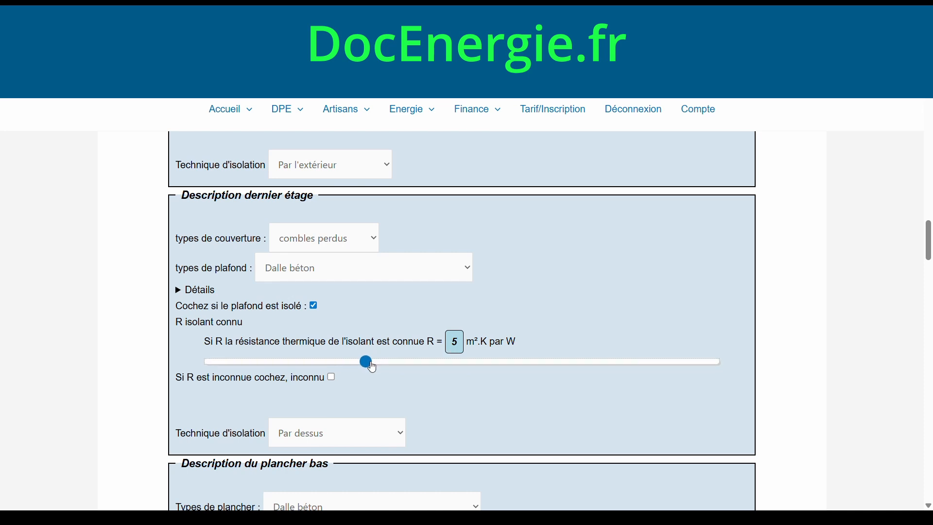
{"action": "mouse_move", "coordinate": [372, 366]}
{"action": "left_mouse_down"}
{"action": "mouse_move", "coordinate": [351, 364]}
{"action": "mouse_move", "coordinate": [370, 369]}
{"action": "left_mouse_up"}
{"action": "left_click", "coordinate": [347, 437]}
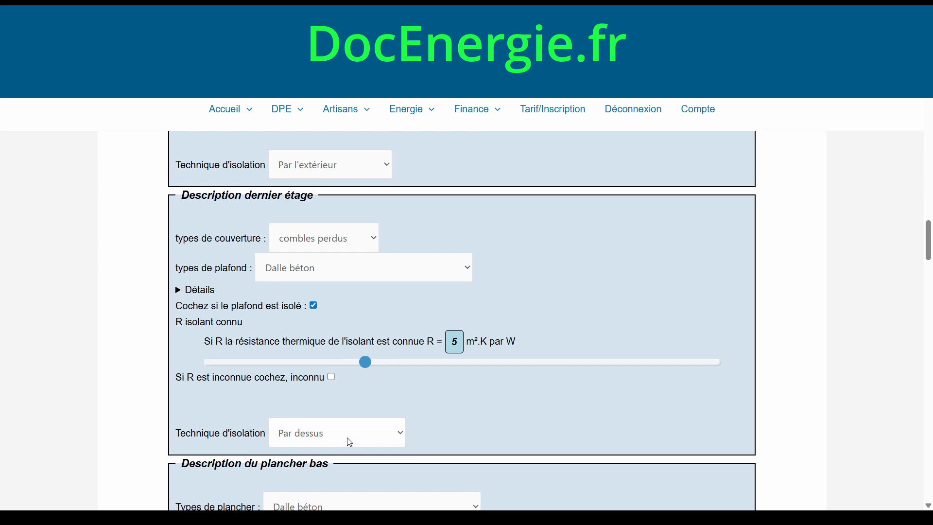
{"action": "left_click", "coordinate": [330, 411]}
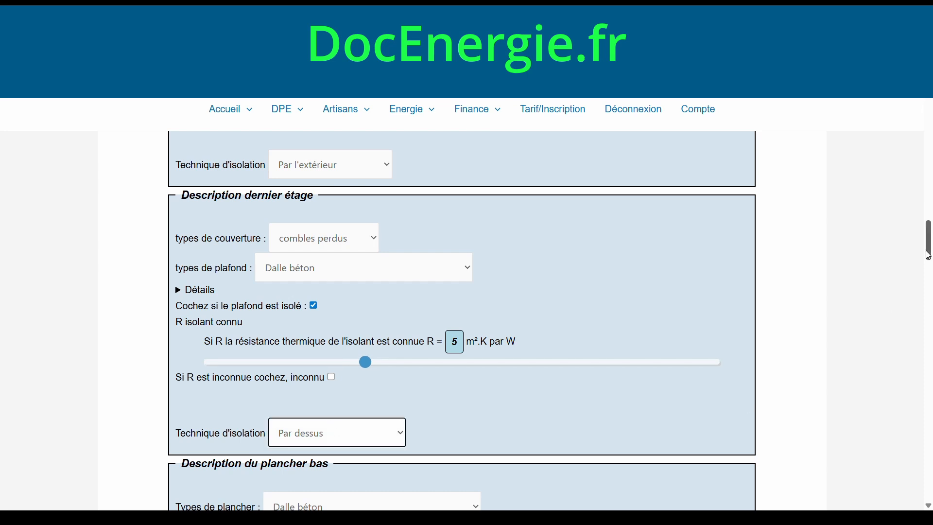
Choose Dalle béton as the lower floor type and vide-sanitaire ou sous sol non chauffé as the basement type
{"action": "left_click_drag", "start_coordinate": [928, 254], "coordinate": [929, 275]}
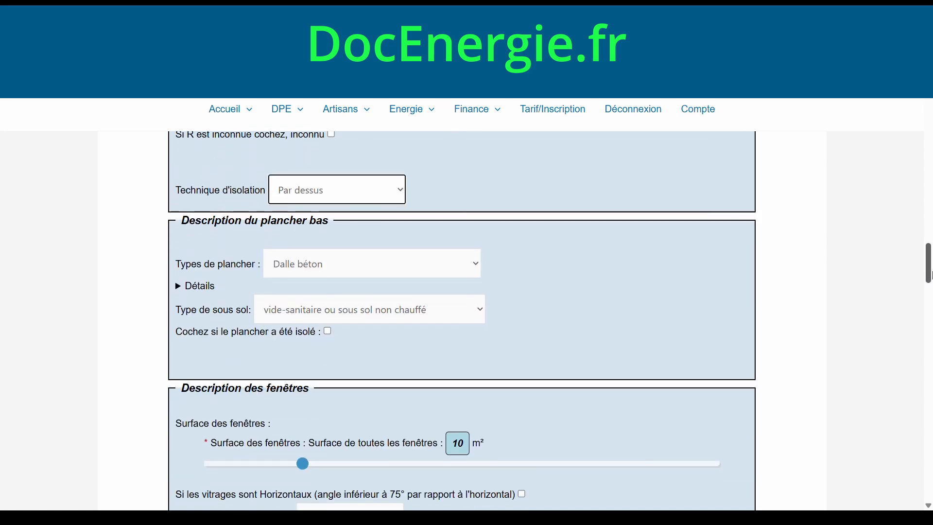
{"action": "left_click_drag", "start_coordinate": [930, 276], "coordinate": [929, 274]}
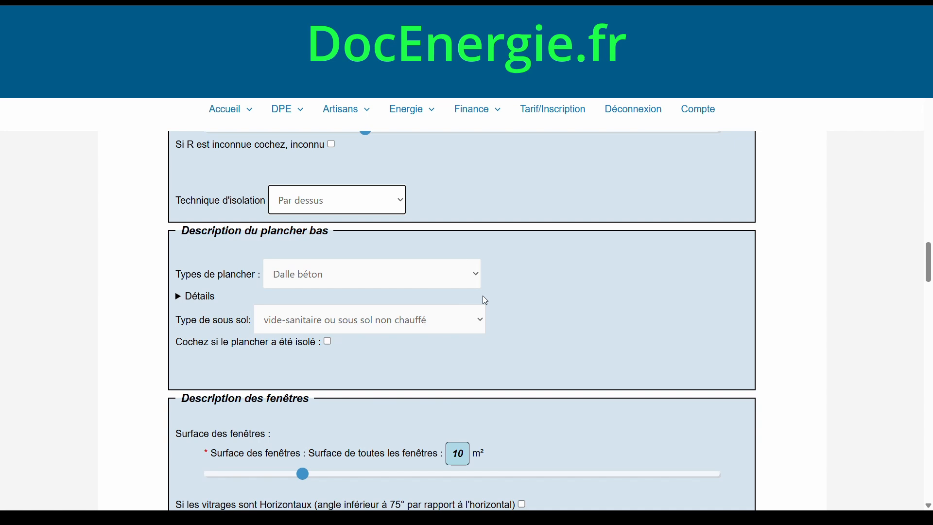
{"action": "left_click", "coordinate": [477, 277]}
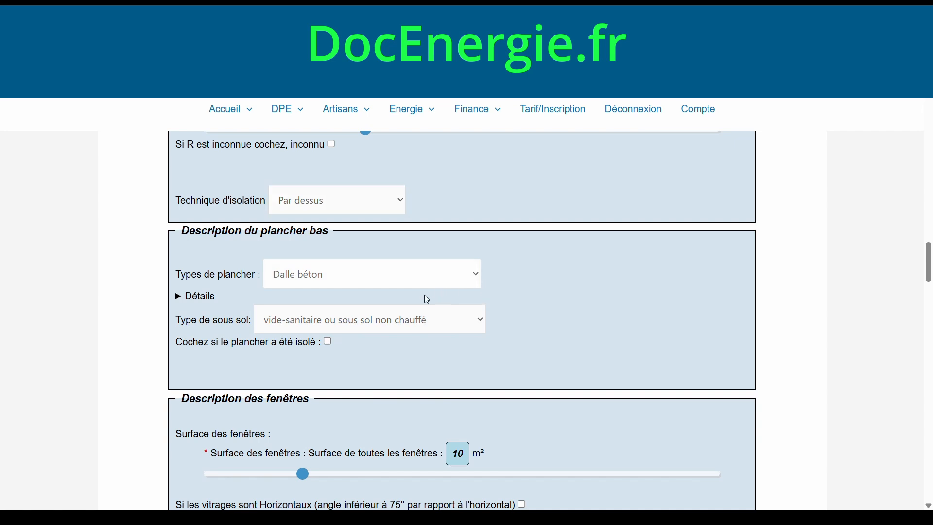
{"action": "left_click", "coordinate": [378, 468]}
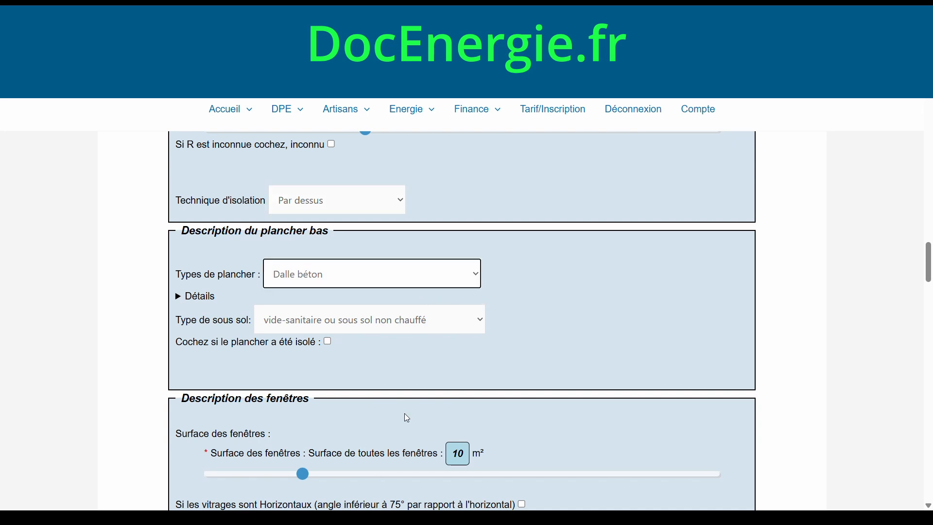
{"action": "left_click", "coordinate": [408, 320]}
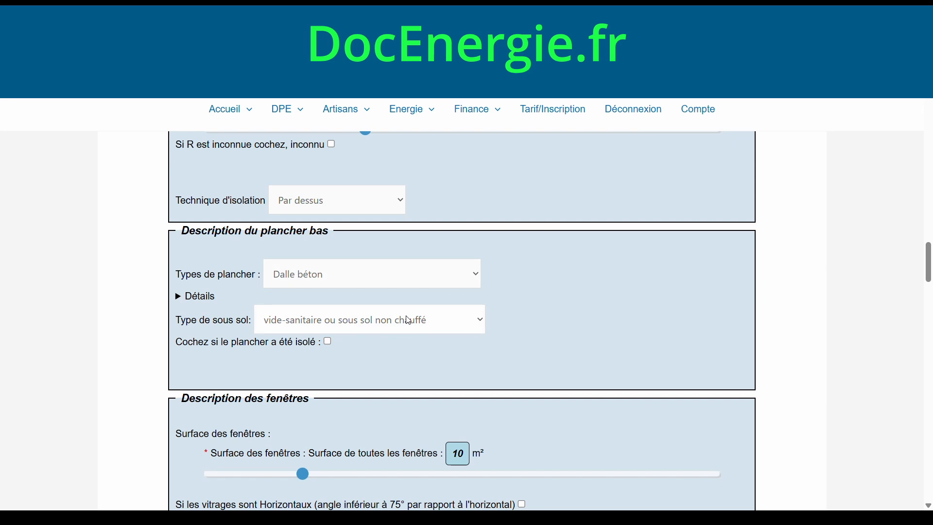
{"action": "left_click", "coordinate": [405, 326]}
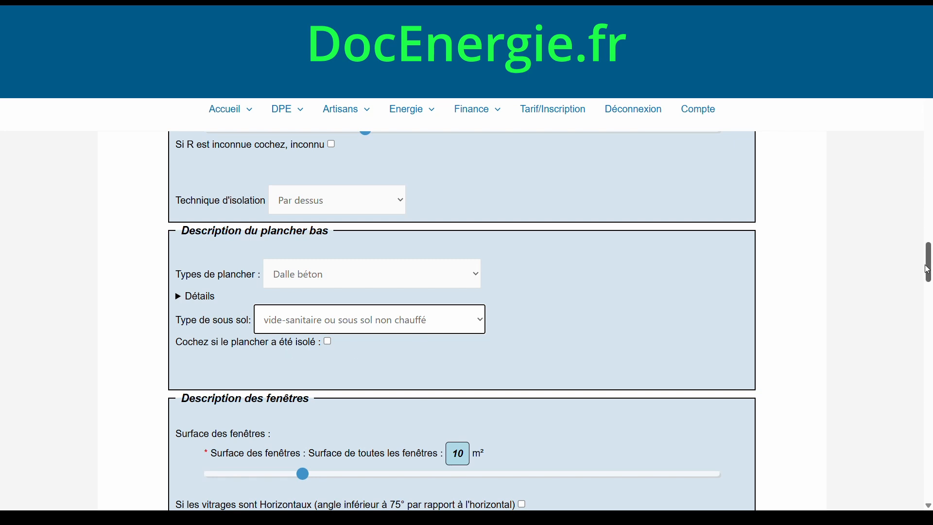
Set the total surface area of all windows to 10 m²
{"action": "left_click_drag", "start_coordinate": [928, 269], "coordinate": [929, 295]}
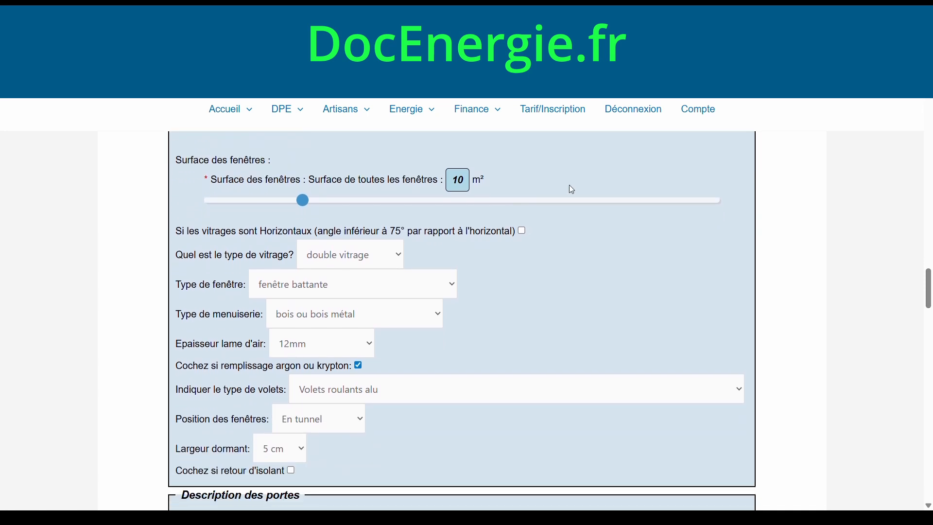
{"action": "mouse_move", "coordinate": [303, 201]}
{"action": "left_mouse_down"}
{"action": "mouse_move", "coordinate": [367, 201]}
{"action": "mouse_move", "coordinate": [451, 224]}
{"action": "mouse_move", "coordinate": [306, 215]}
{"action": "left_mouse_up"}
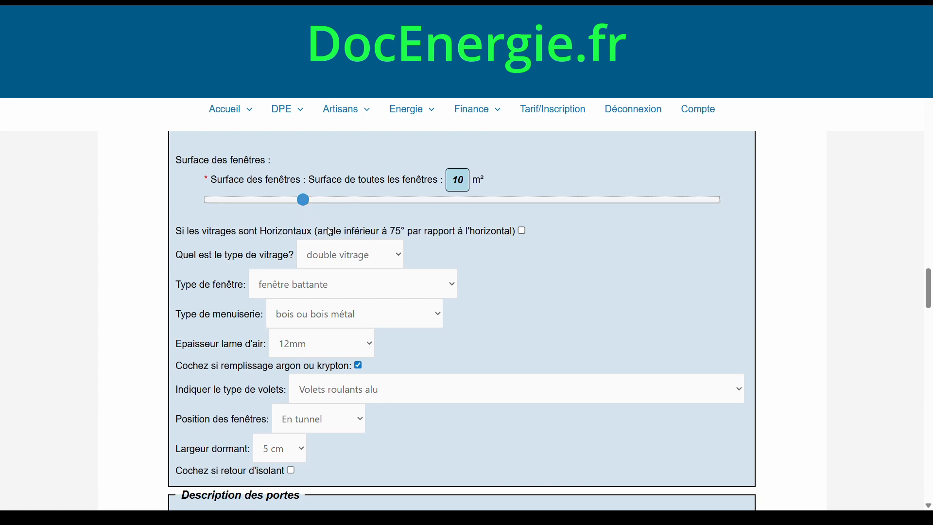
Try simple vitrage and triple_vitrage as the glazing type of the windows
{"action": "left_click", "coordinate": [391, 257]}
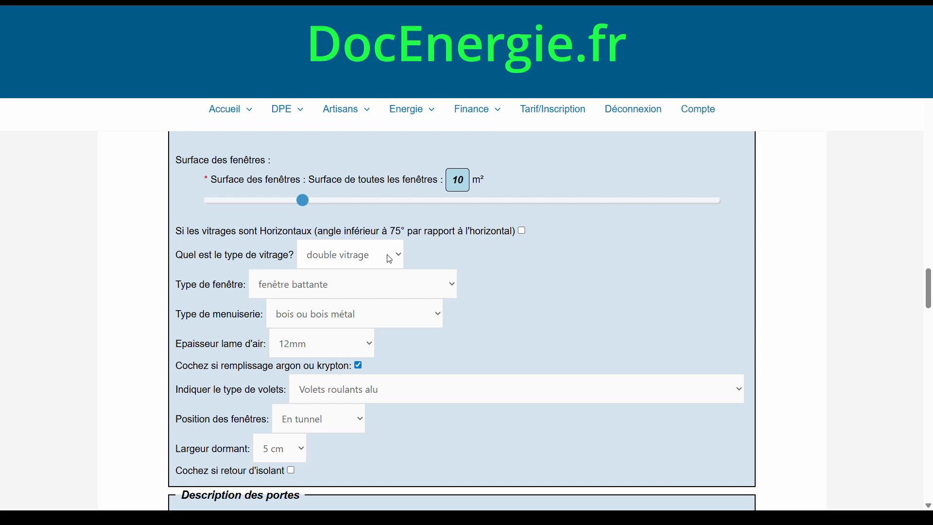
{"action": "left_click", "coordinate": [371, 281]}
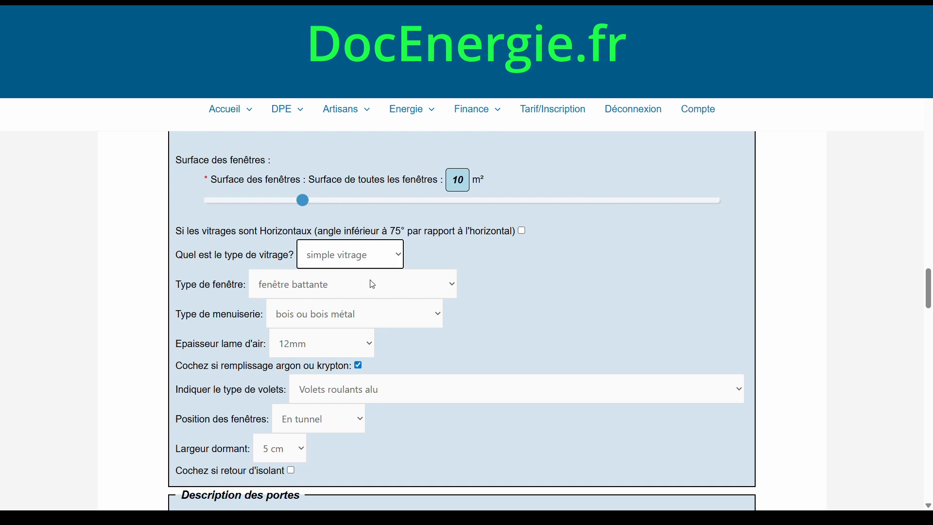
{"action": "left_click", "coordinate": [396, 253]}
{"action": "left_click", "coordinate": [375, 309]}
Choose double vitrage VIR as the glazing type, with fenêtre battante windows and bois ou bois métal frames
{"action": "left_click", "coordinate": [402, 261]}
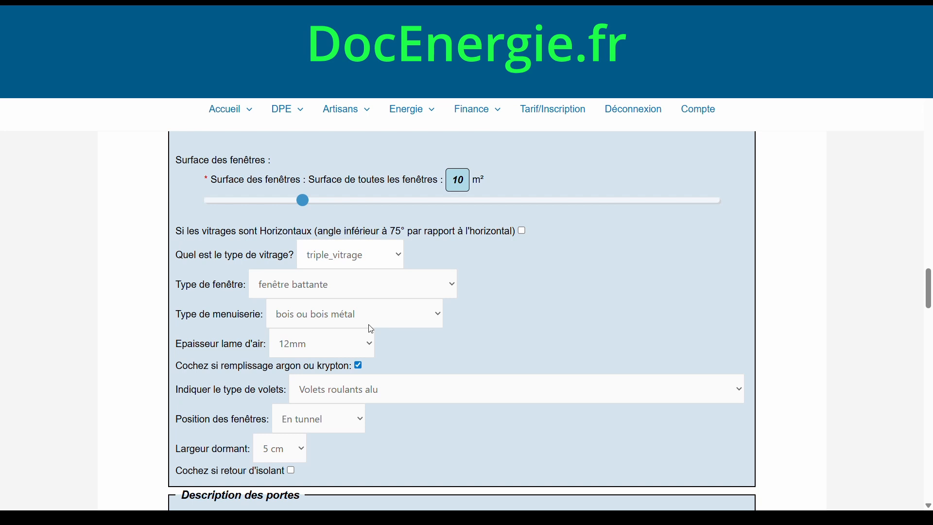
{"action": "left_click", "coordinate": [367, 346]}
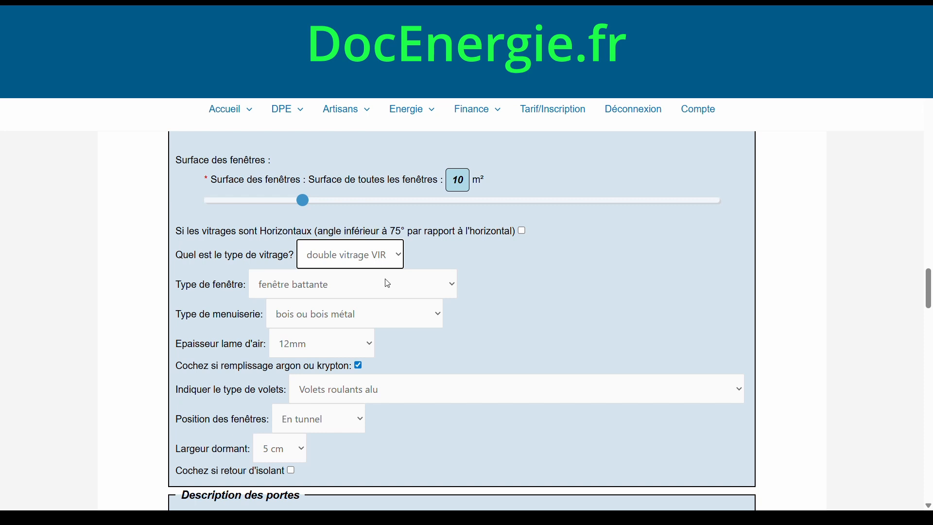
{"action": "left_click", "coordinate": [342, 313]}
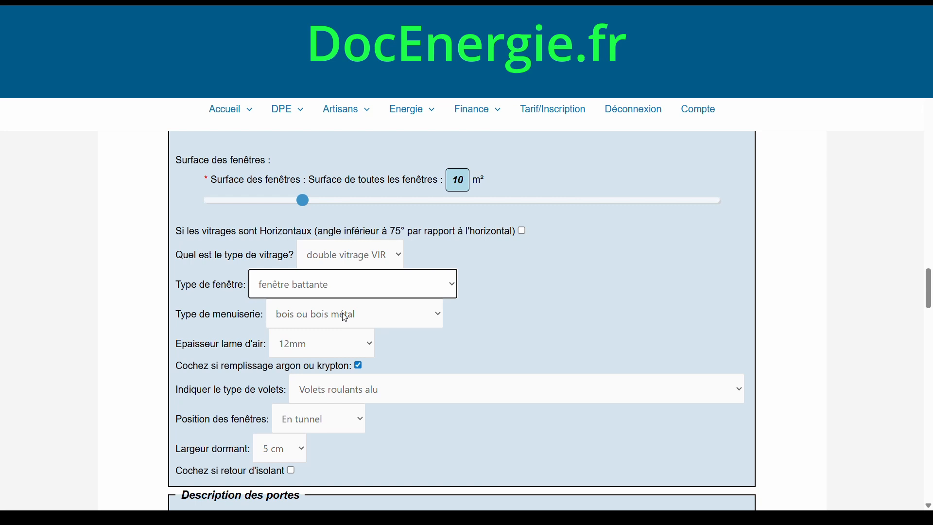
{"action": "left_click", "coordinate": [308, 339]}
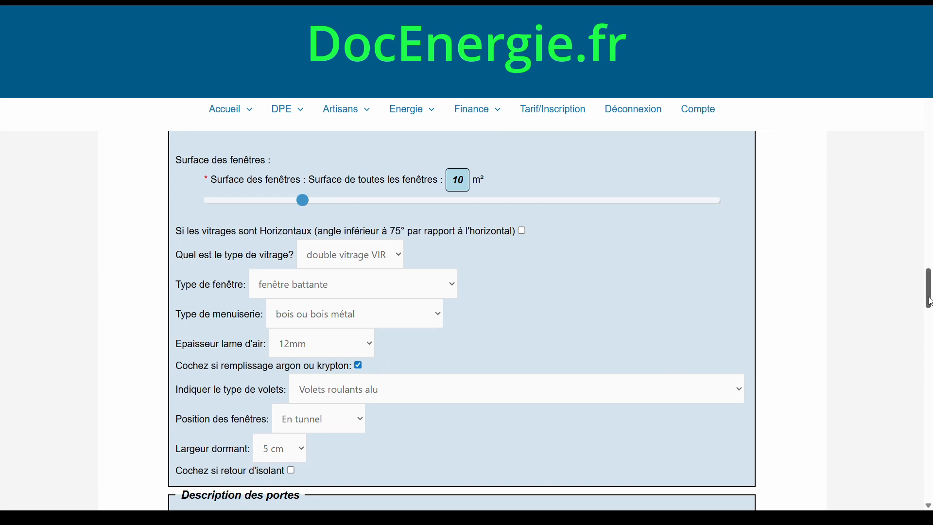
Set the total surface area of all doors to 2 m²
{"action": "mouse_move", "coordinate": [929, 301]}
{"action": "left_mouse_down"}
{"action": "mouse_move", "coordinate": [928, 316]}
{"action": "mouse_move", "coordinate": [919, 310]}
{"action": "left_mouse_up"}
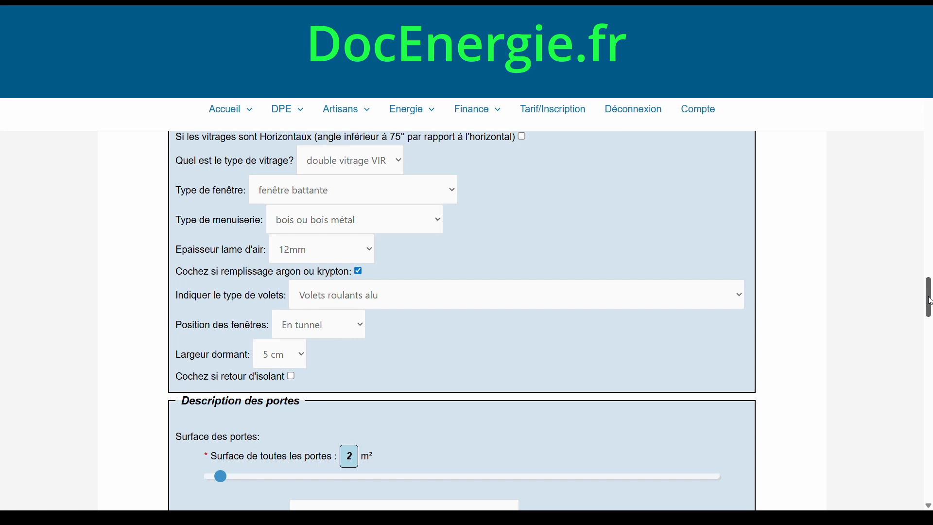
{"action": "left_click_drag", "start_coordinate": [929, 301], "coordinate": [931, 320]}
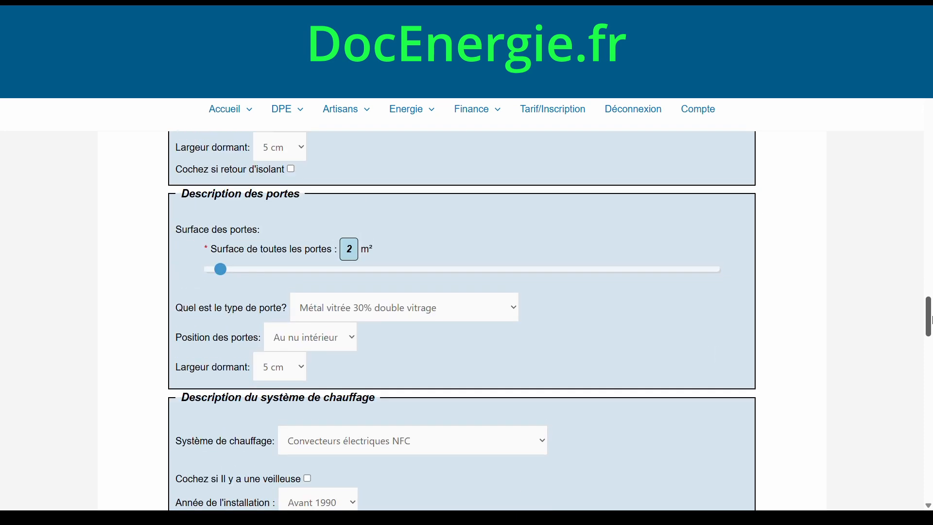
{"action": "scroll", "coordinate": [929, 318], "scroll_direction": "up", "scroll_amount": 2}
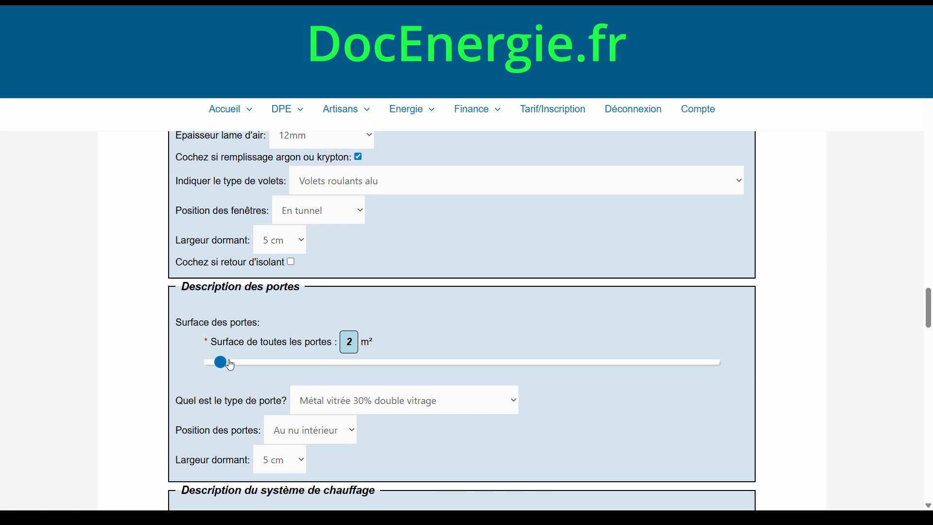
{"action": "mouse_move", "coordinate": [223, 361]}
{"action": "left_mouse_down"}
{"action": "mouse_move", "coordinate": [234, 364]}
{"action": "mouse_move", "coordinate": [225, 365]}
{"action": "left_mouse_up"}
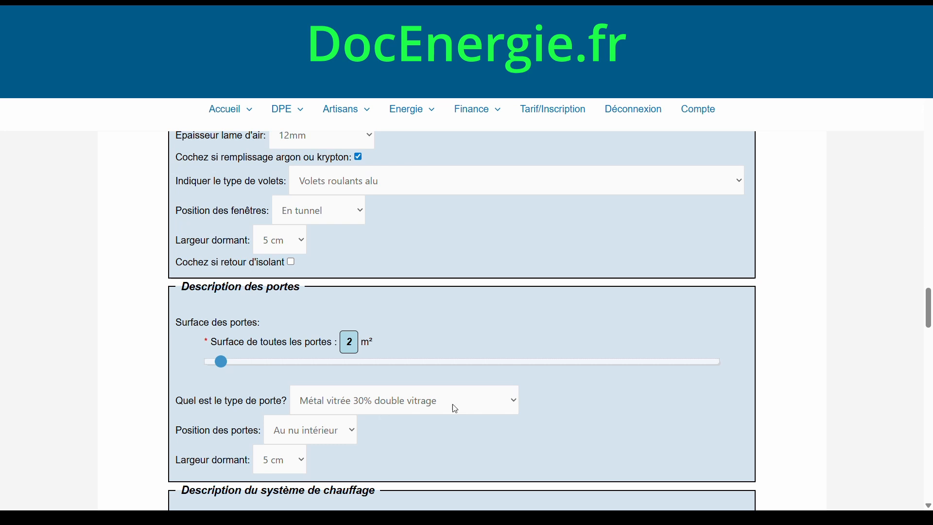
Try Porte opaque pleine isolé as the door type and return to Métal vitrée 30% double vitrage
{"action": "left_click", "coordinate": [423, 337]}
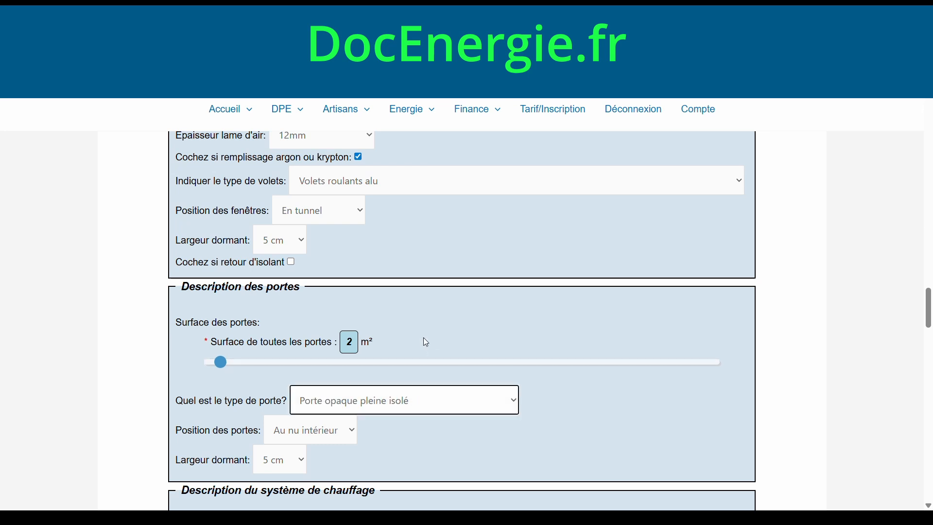
{"action": "left_click", "coordinate": [427, 397]}
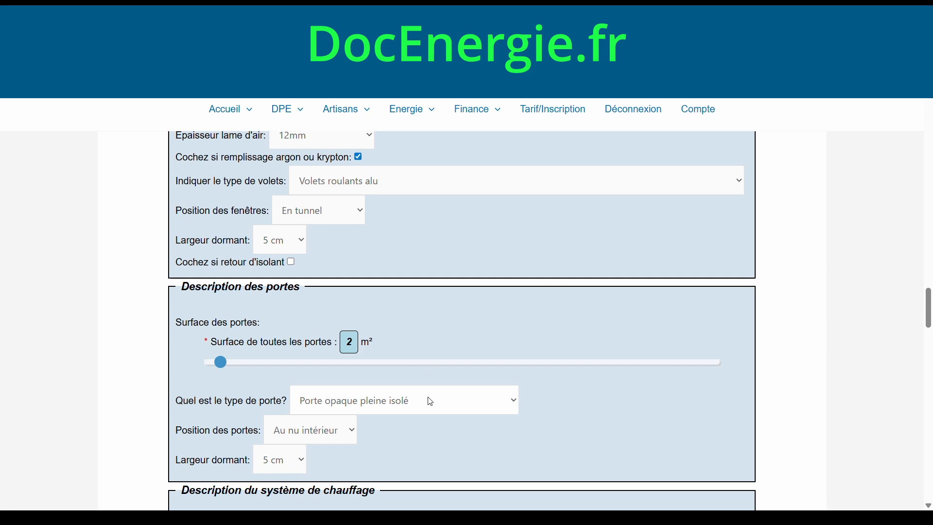
{"action": "left_click", "coordinate": [401, 378]}
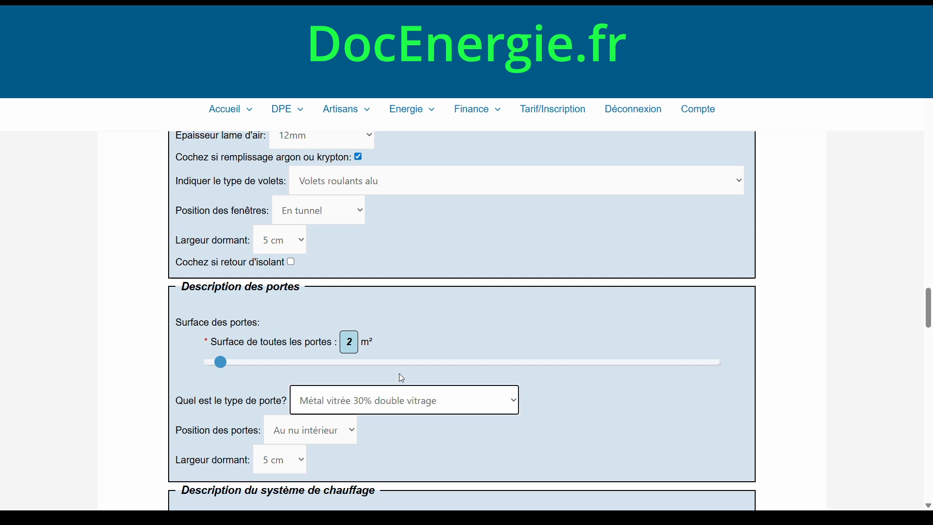
Set the door position to Au nu intérieur and the door frame width (Largeur dormant) to 5 cm
{"action": "left_click", "coordinate": [329, 437]}
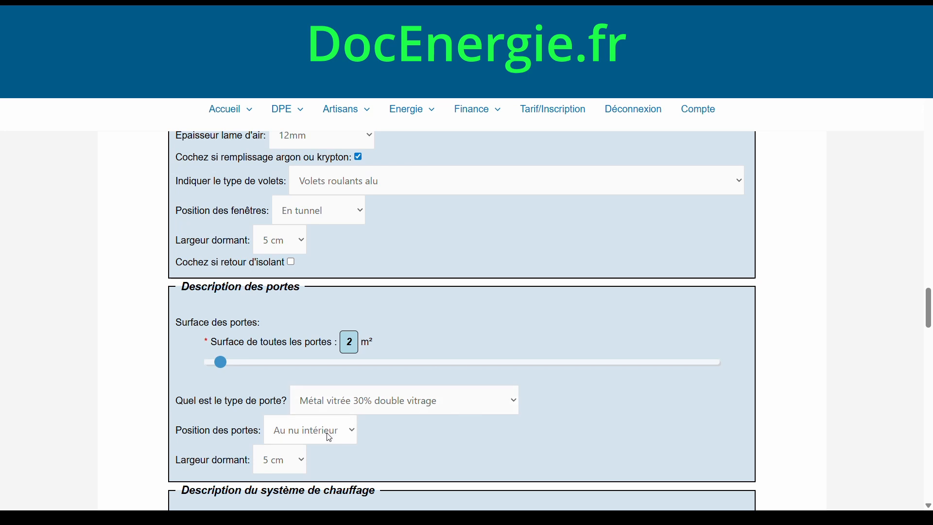
{"action": "left_click", "coordinate": [327, 437]}
{"action": "left_click", "coordinate": [284, 469]}
{"action": "left_click", "coordinate": [278, 436]}
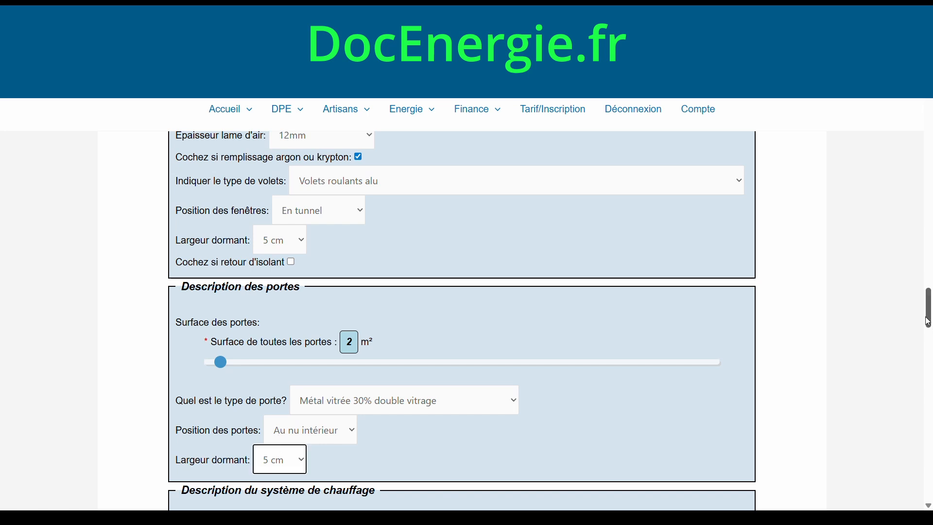
Review the entries for the top floor, the lower floor and the windows
{"action": "left_click_drag", "start_coordinate": [929, 318], "coordinate": [906, 253]}
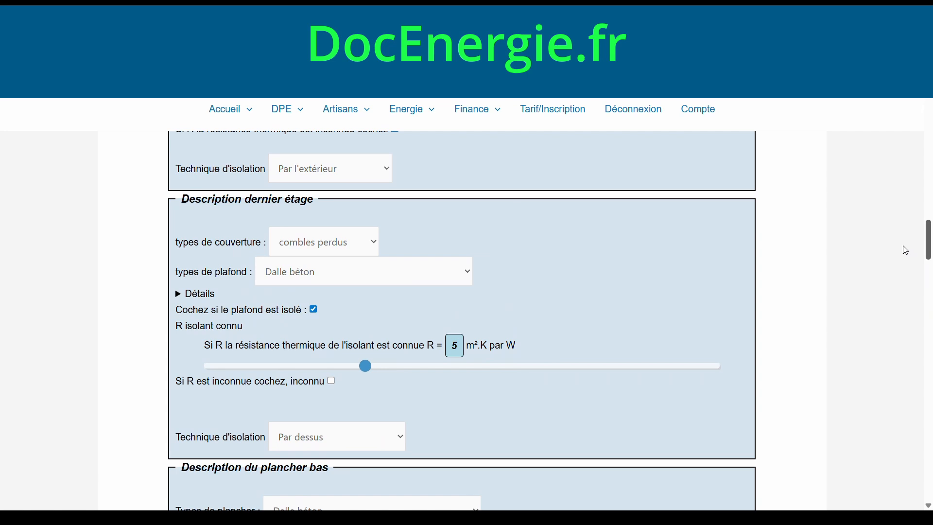
{"action": "scroll", "coordinate": [906, 250], "scroll_direction": "down", "scroll_amount": 2}
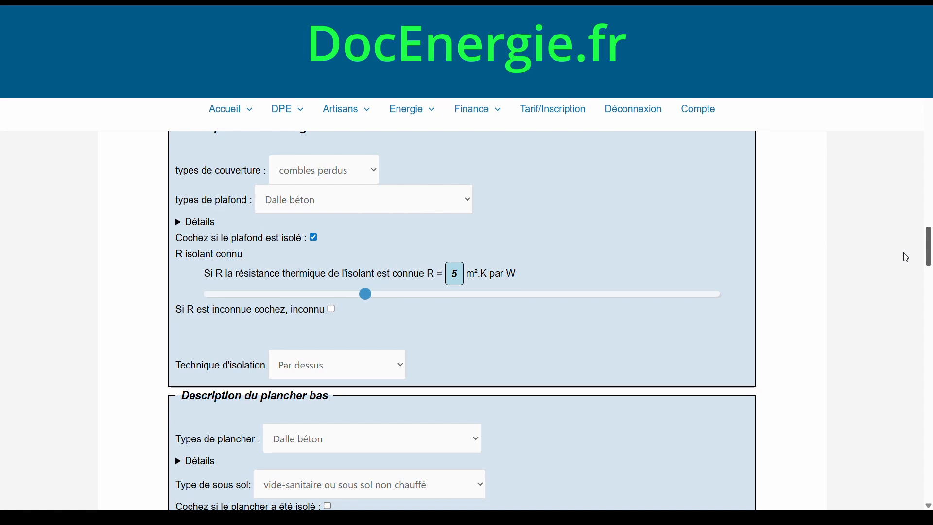
{"action": "scroll", "coordinate": [906, 257], "scroll_direction": "down", "scroll_amount": 3}
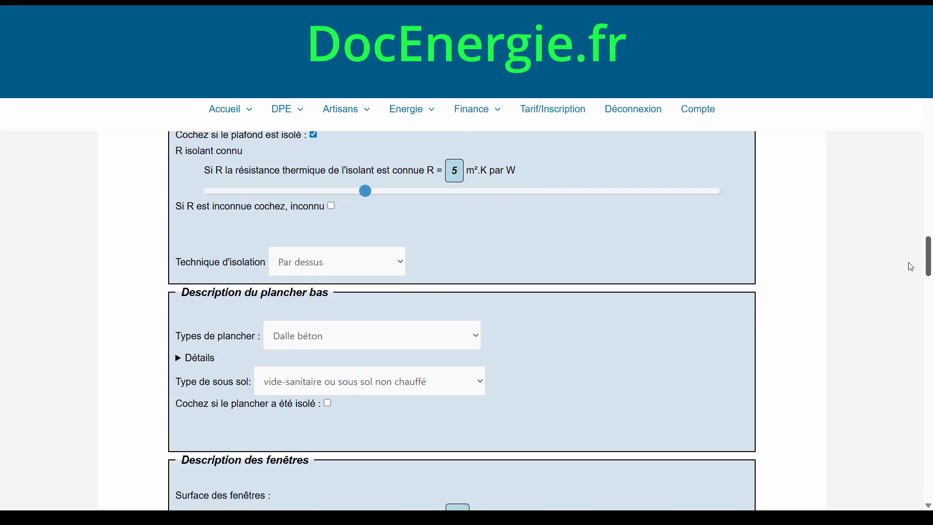
{"action": "scroll", "coordinate": [911, 267], "scroll_direction": "down", "scroll_amount": 2}
{"action": "scroll", "coordinate": [915, 275], "scroll_direction": "down", "scroll_amount": 2}
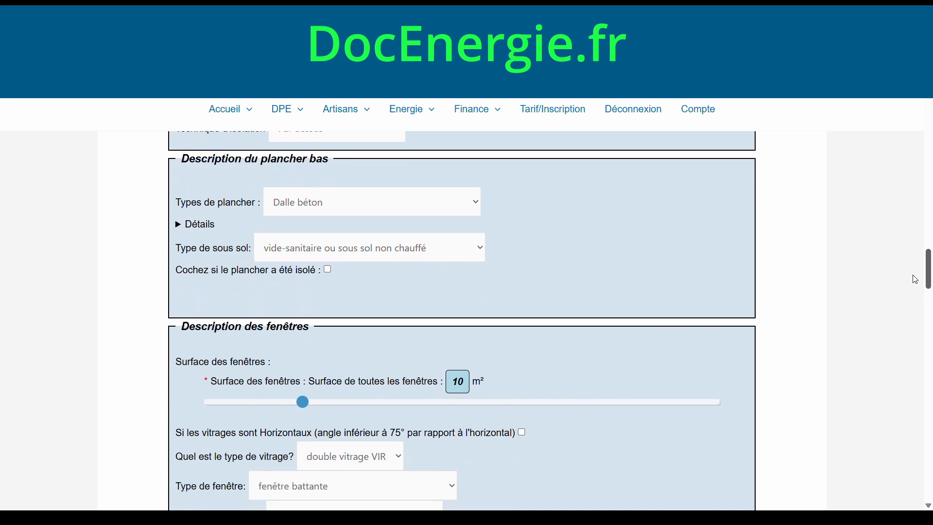
{"action": "scroll", "coordinate": [915, 280], "scroll_direction": "down", "scroll_amount": 2}
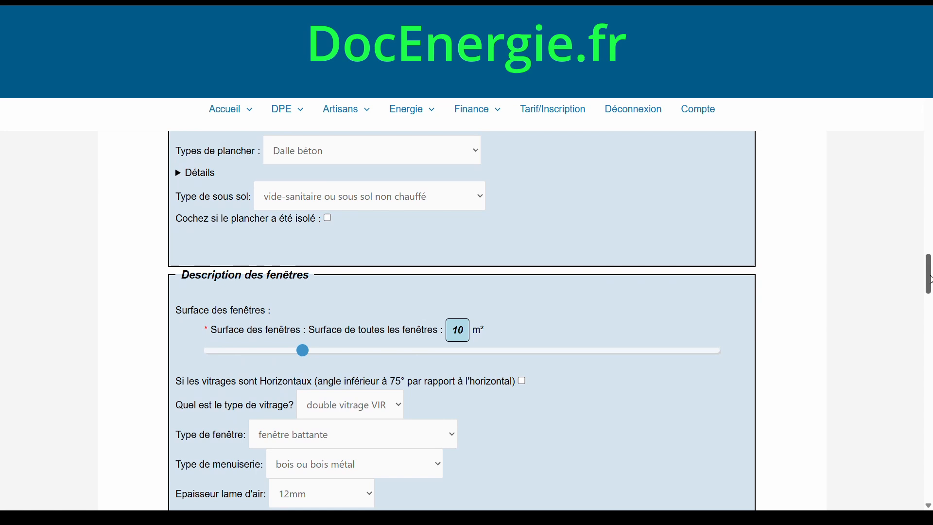
Try Chaudière à bûche de bois ou plaquette, de 1978 à 1994 and Chaudière gaz classique, de 1986 à 1990 with 102 kW as heating system
{"action": "scroll", "coordinate": [928, 287], "scroll_direction": "down", "scroll_amount": 4}
{"action": "left_click_drag", "start_coordinate": [929, 290], "coordinate": [930, 313]}
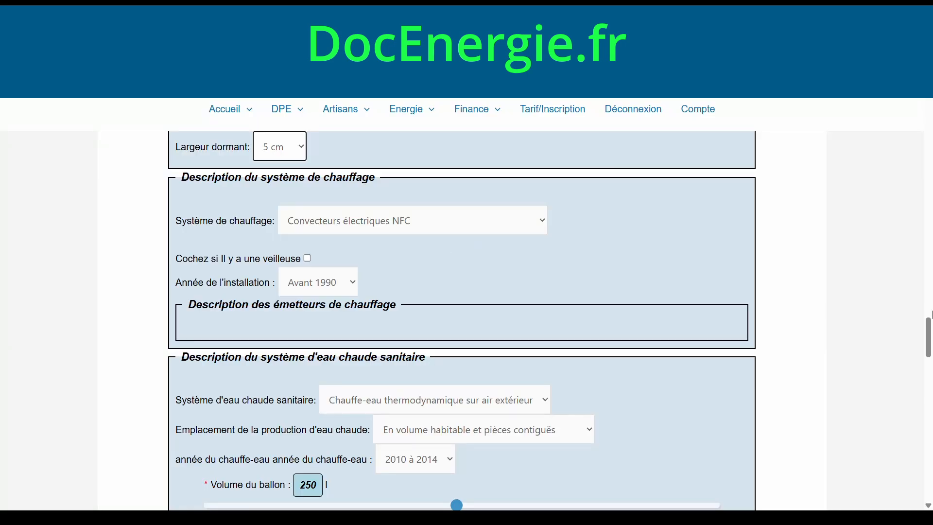
{"action": "left_click", "coordinate": [539, 230]}
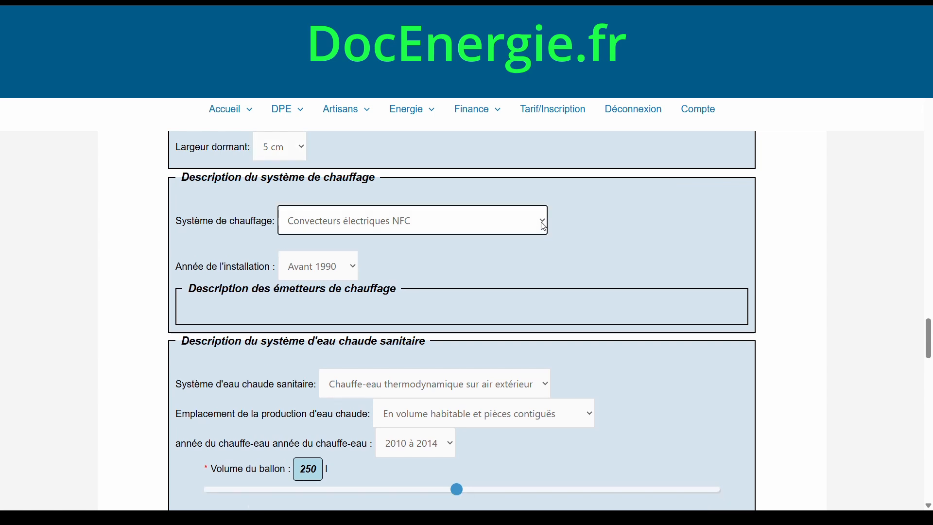
{"action": "left_click", "coordinate": [484, 278]}
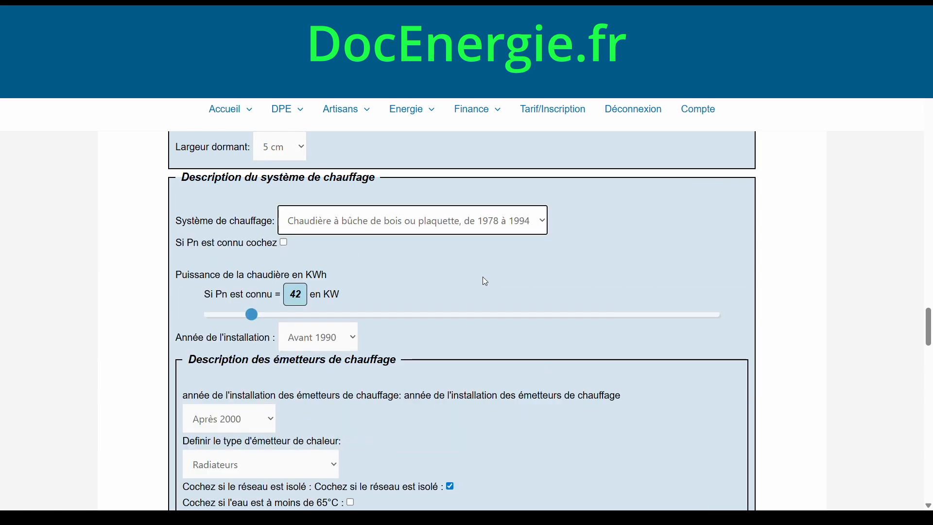
{"action": "left_click", "coordinate": [540, 217]}
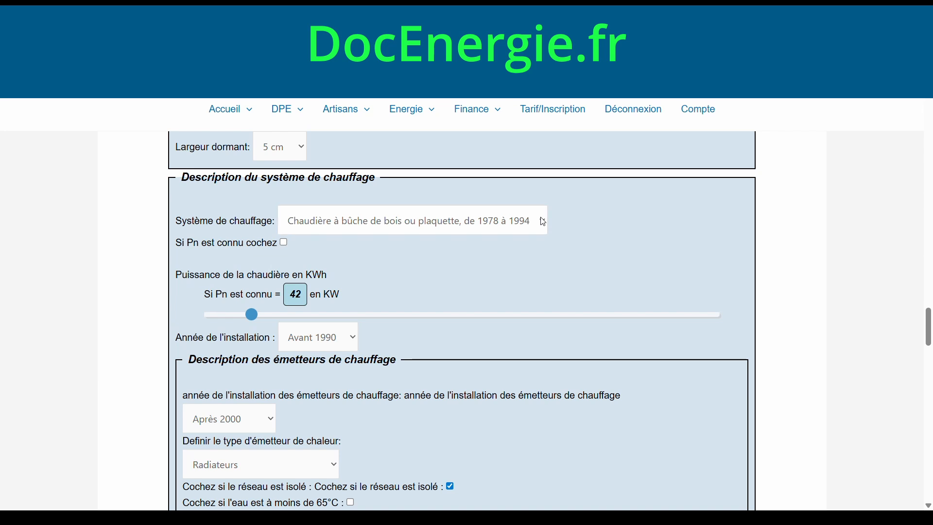
{"action": "left_click", "coordinate": [481, 312]}
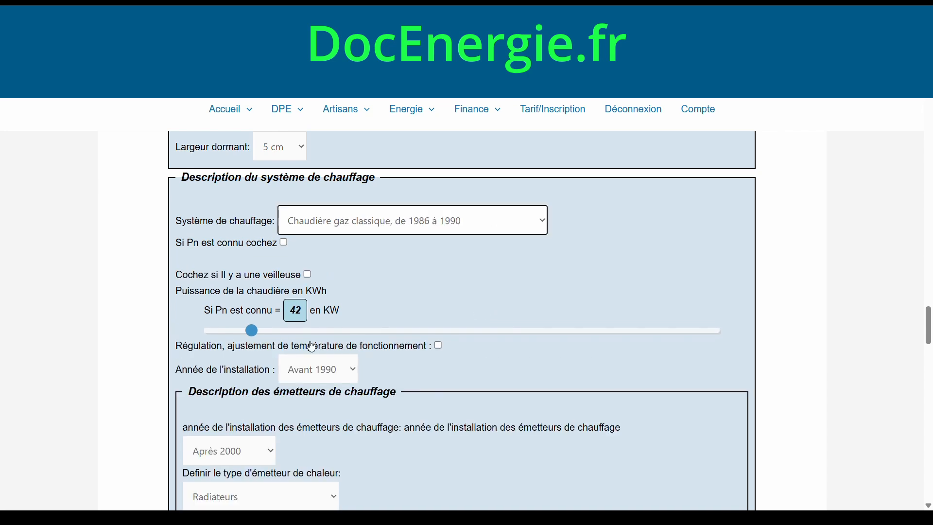
{"action": "left_click_drag", "start_coordinate": [260, 333], "coordinate": [313, 331]}
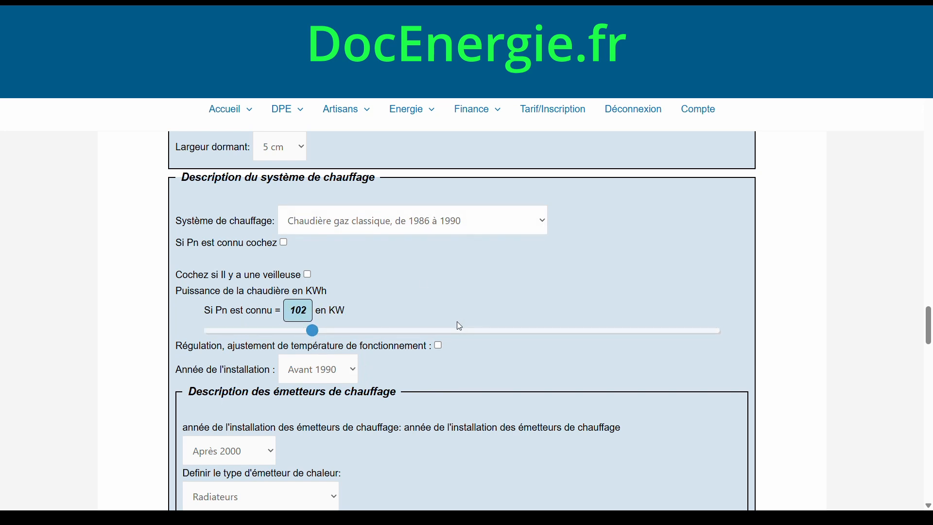
Try Plancher rayonnant électrique, settle on Panneaux rayon élec ou rad NFC, NF** et NF*** as the heating system, and choose its installation year
{"action": "left_click", "coordinate": [436, 297]}
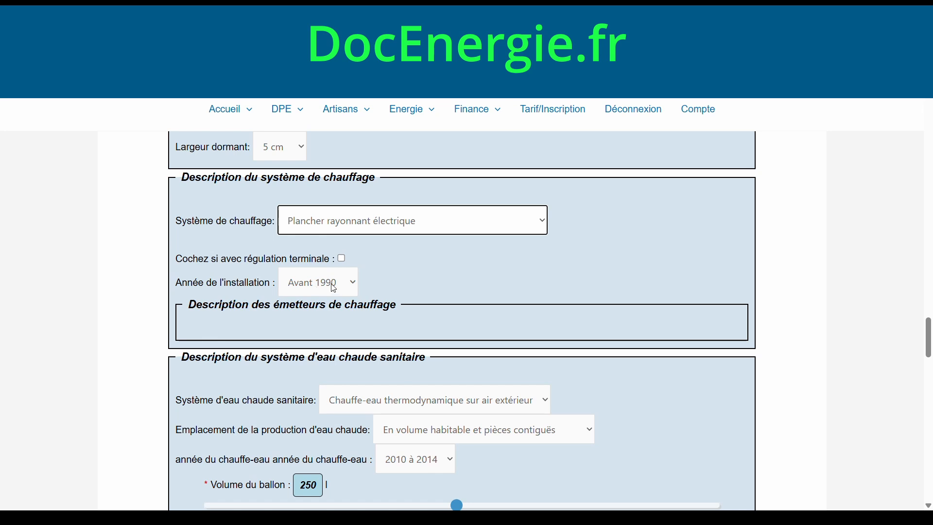
{"action": "left_click", "coordinate": [347, 285]}
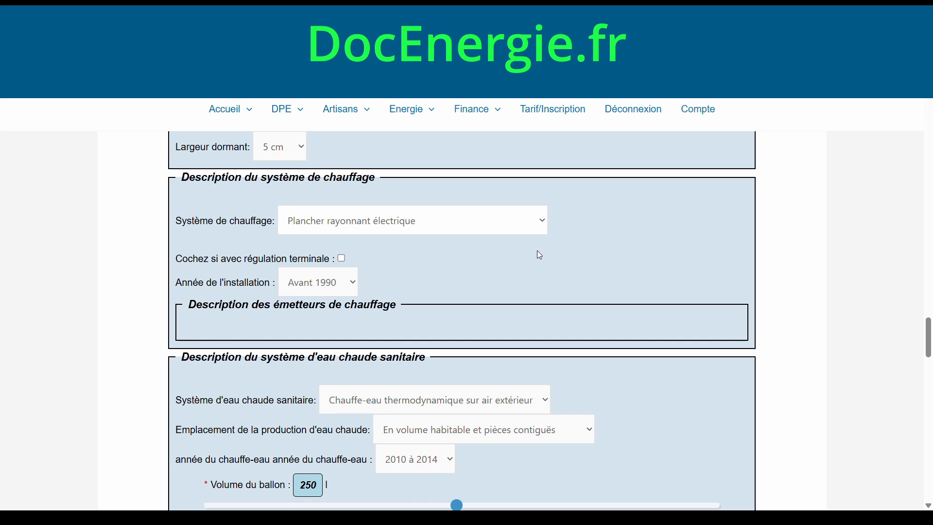
{"action": "left_click", "coordinate": [493, 261]}
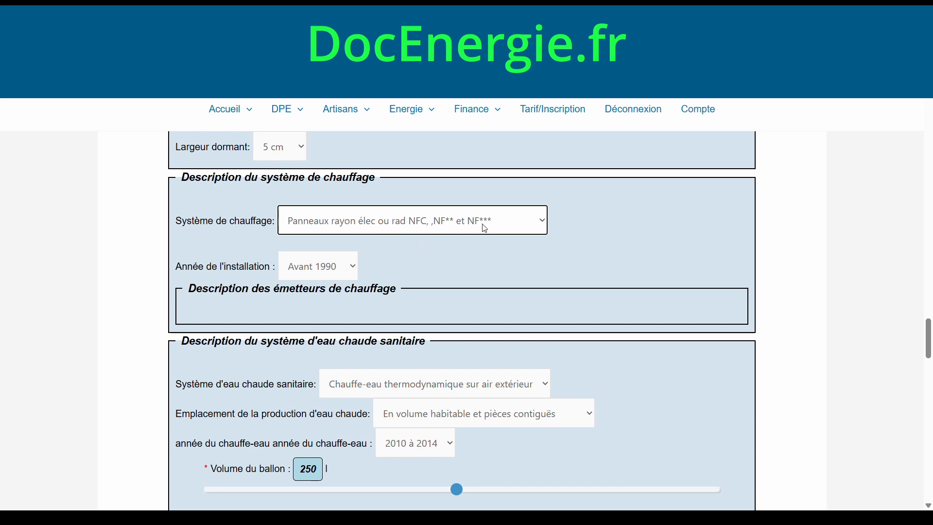
{"action": "left_click", "coordinate": [355, 269]}
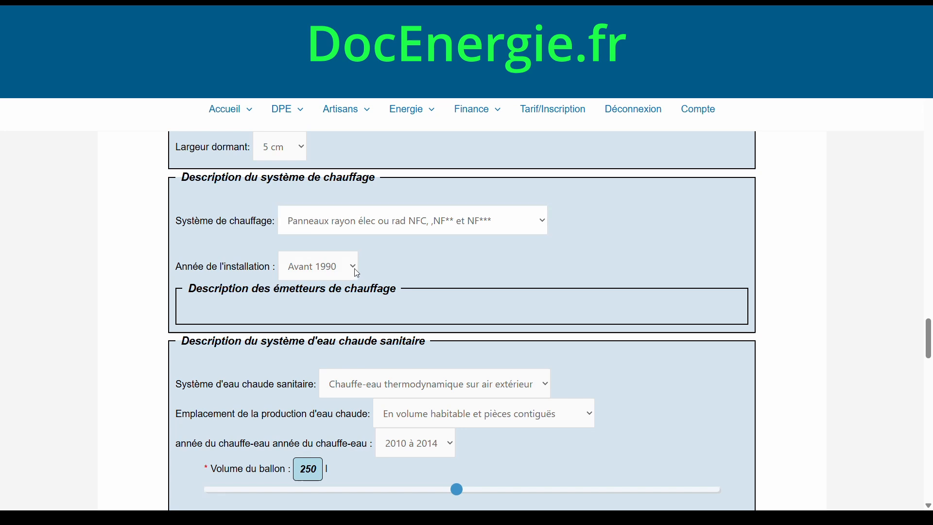
{"action": "left_click", "coordinate": [340, 307]}
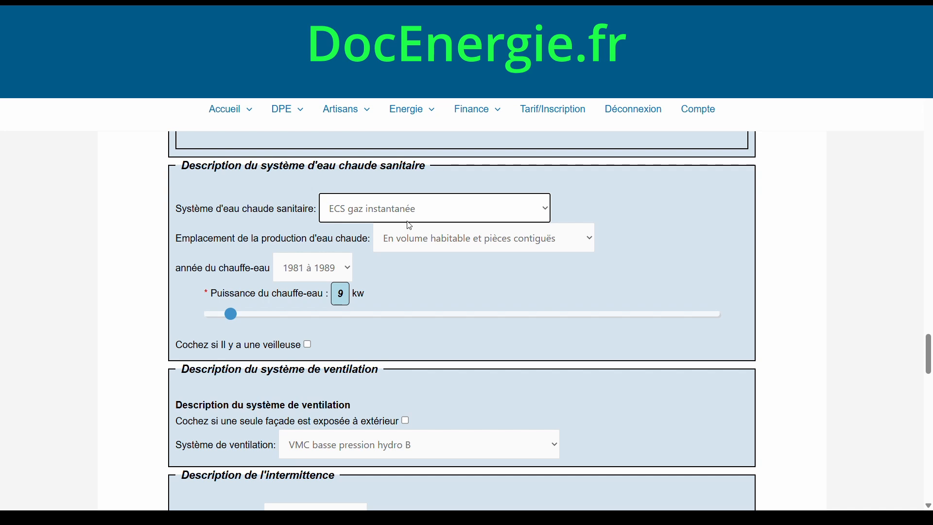
Try Chauffe-eau électrique horizontal and réseau de chaleur isolé as the domestic hot water system
{"action": "left_click", "coordinate": [384, 210]}
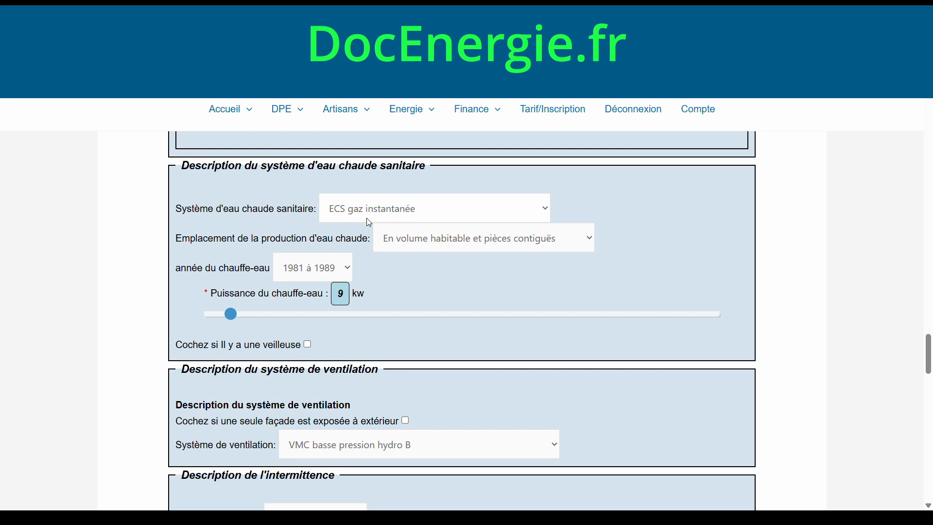
{"action": "left_click", "coordinate": [377, 231]}
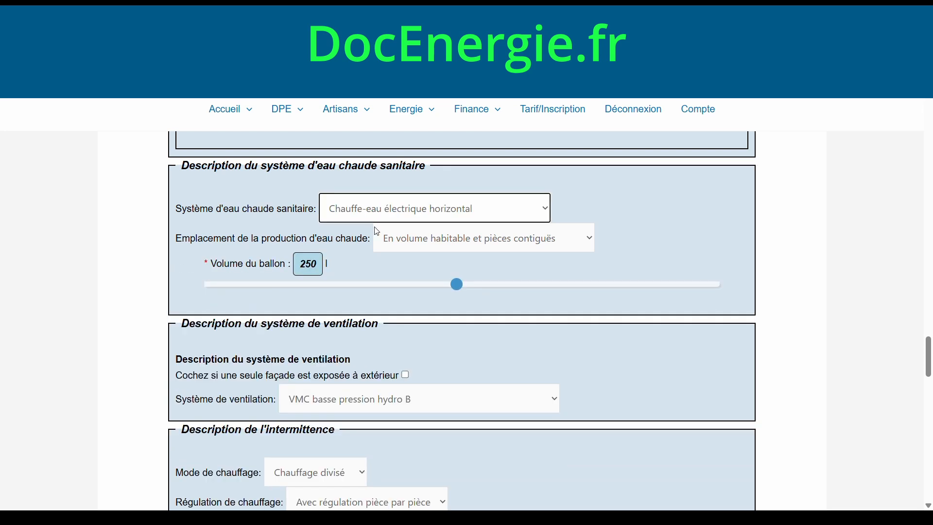
{"action": "left_click", "coordinate": [454, 210]}
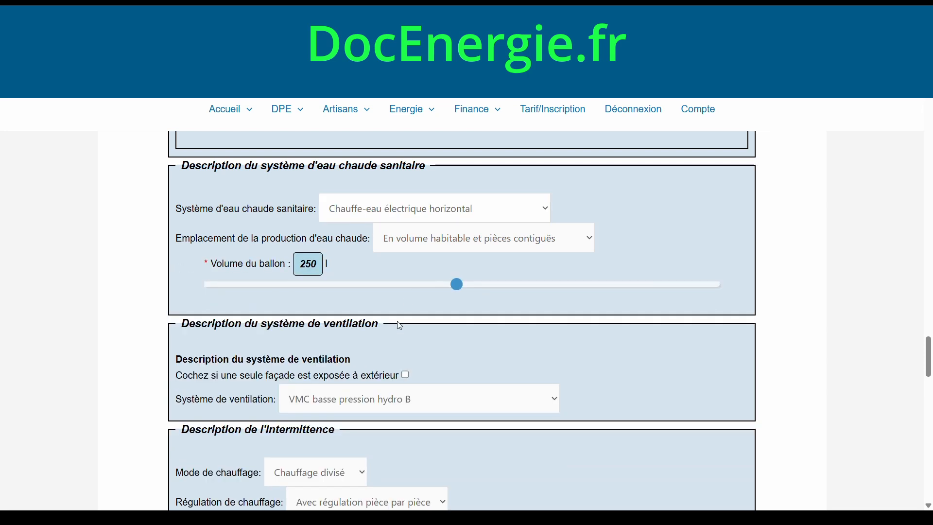
{"action": "left_click", "coordinate": [402, 348]}
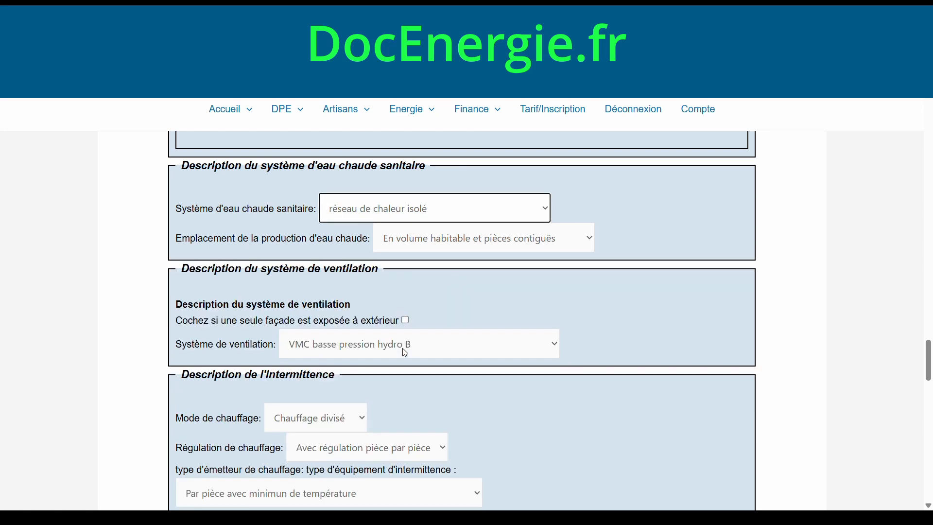
Set the domestic hot water system to Chauffe-eau thermodynamique sur air extérieur with a tank volume of 250 l
{"action": "left_click", "coordinate": [482, 211]}
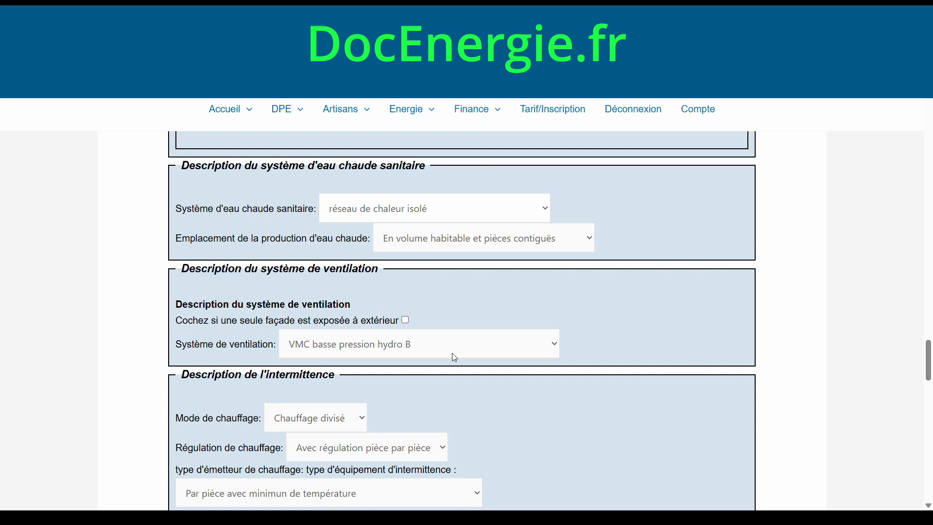
{"action": "left_click", "coordinate": [442, 377]}
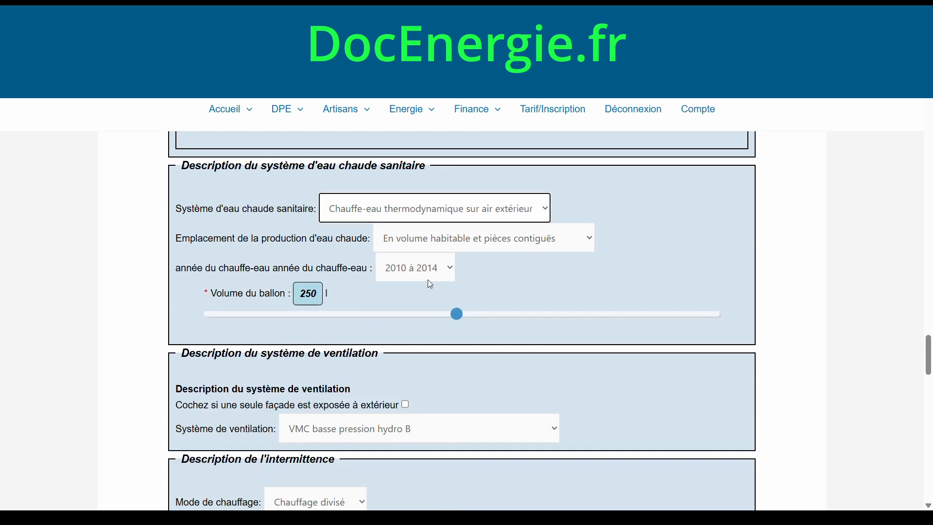
{"action": "left_click", "coordinate": [407, 212]}
{"action": "left_click", "coordinate": [407, 211]}
{"action": "left_click", "coordinate": [431, 245]}
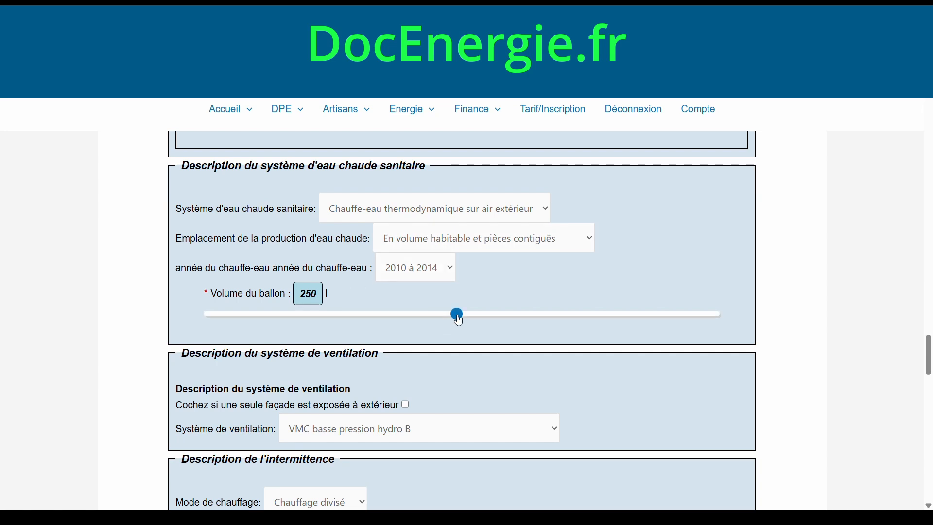
{"action": "mouse_move", "coordinate": [460, 319]}
{"action": "left_mouse_down"}
{"action": "mouse_move", "coordinate": [389, 318]}
{"action": "mouse_move", "coordinate": [544, 313]}
{"action": "mouse_move", "coordinate": [428, 315]}
{"action": "mouse_move", "coordinate": [459, 314]}
{"action": "left_mouse_up"}
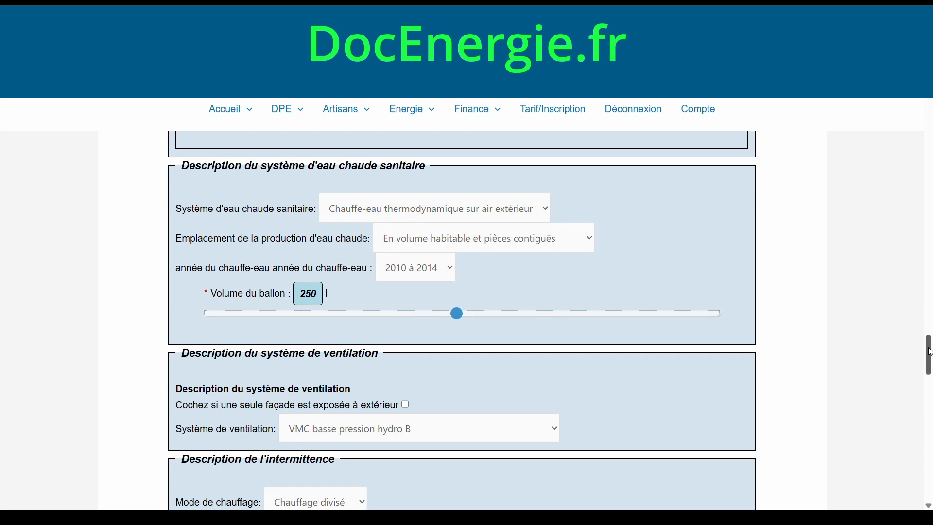
Try natural ventilation par ouverture des fenêtres and par entrées hautes et basses, and settle on VMC basse pression hydro B
{"action": "left_click_drag", "start_coordinate": [926, 348], "coordinate": [927, 348]}
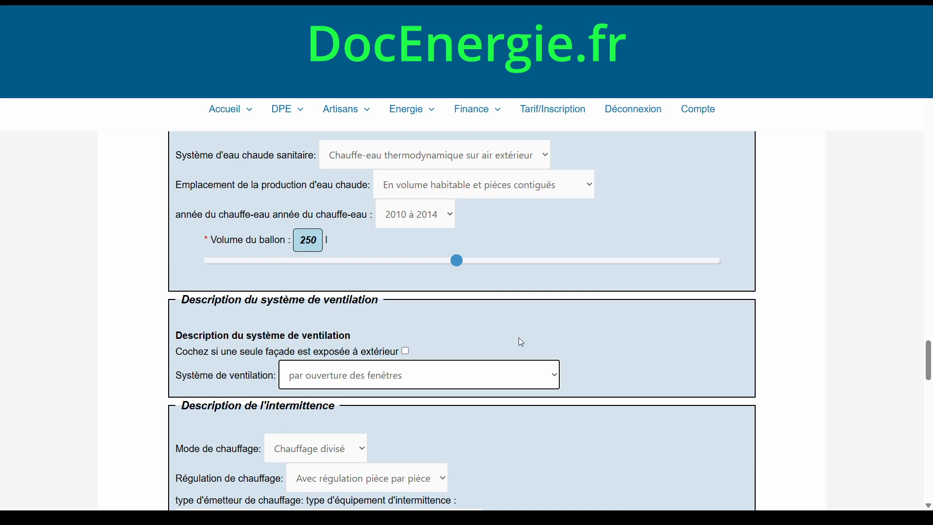
{"action": "left_click", "coordinate": [554, 373]}
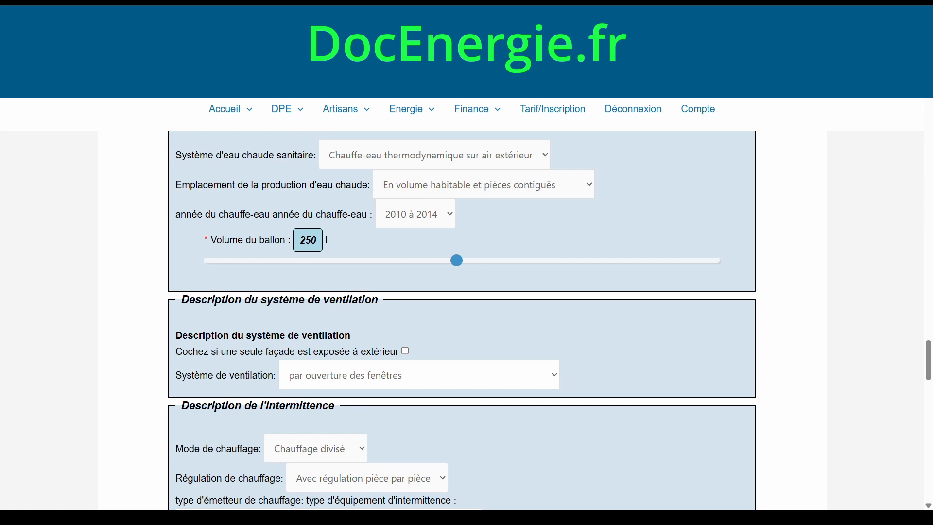
{"action": "key", "text": "Down"}
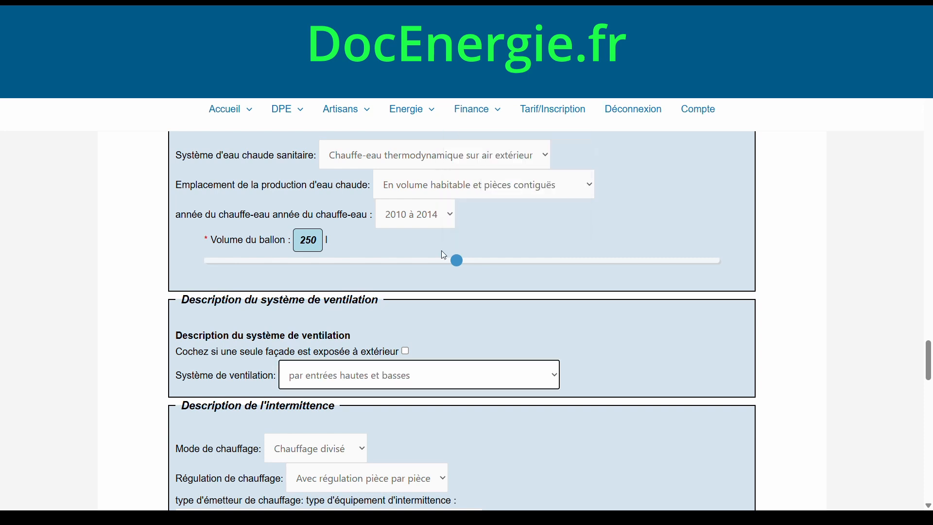
{"action": "left_click", "coordinate": [407, 374]}
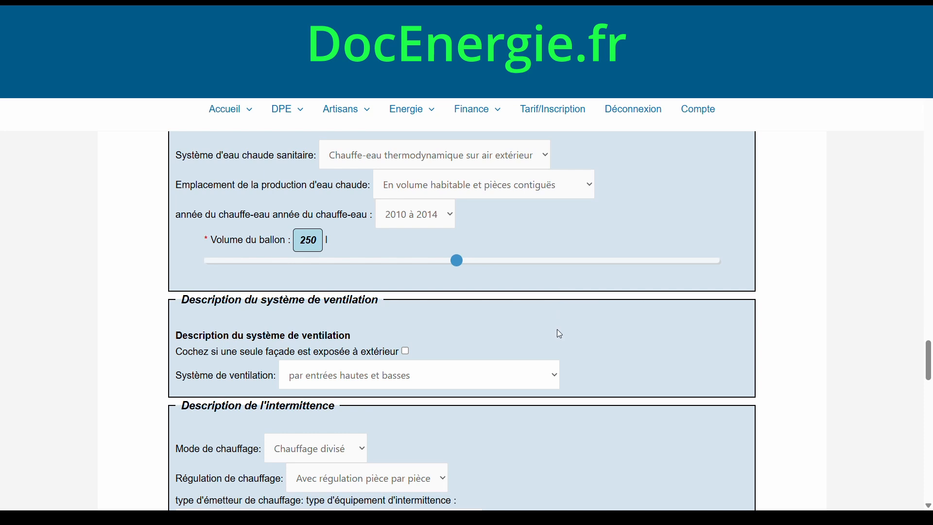
{"action": "left_click", "coordinate": [469, 354]}
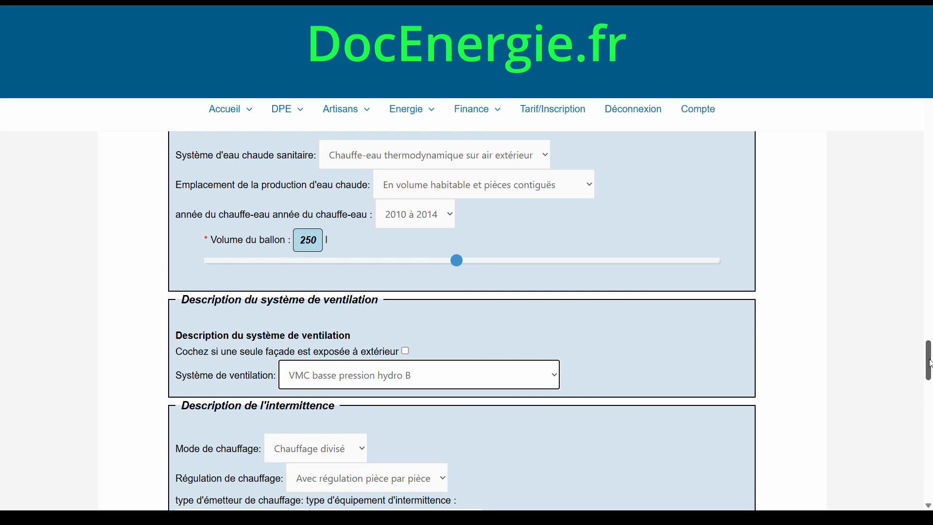
Set the heating mode to Chauffage divisé and the heating regulation to Avec régulation pièce par pièce in the intermittence section
{"action": "left_click_drag", "start_coordinate": [929, 363], "coordinate": [929, 368]}
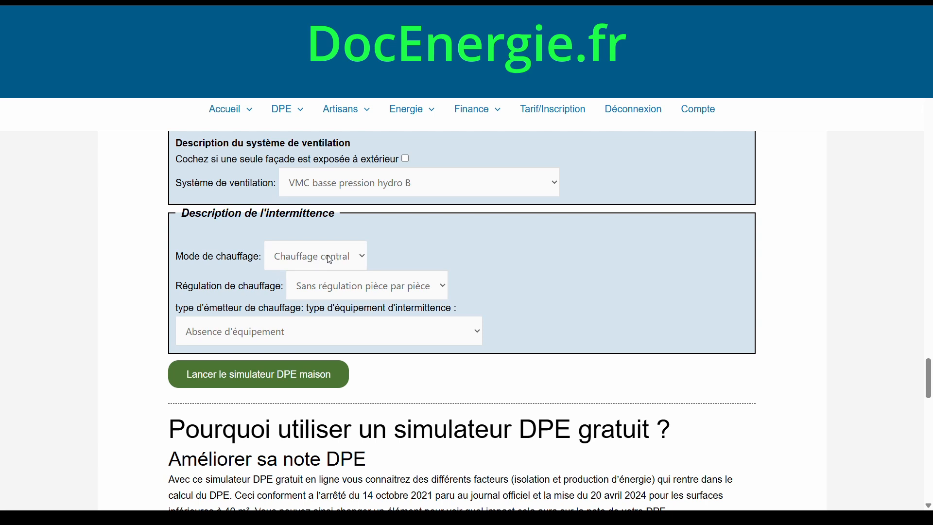
{"action": "left_click", "coordinate": [299, 260]}
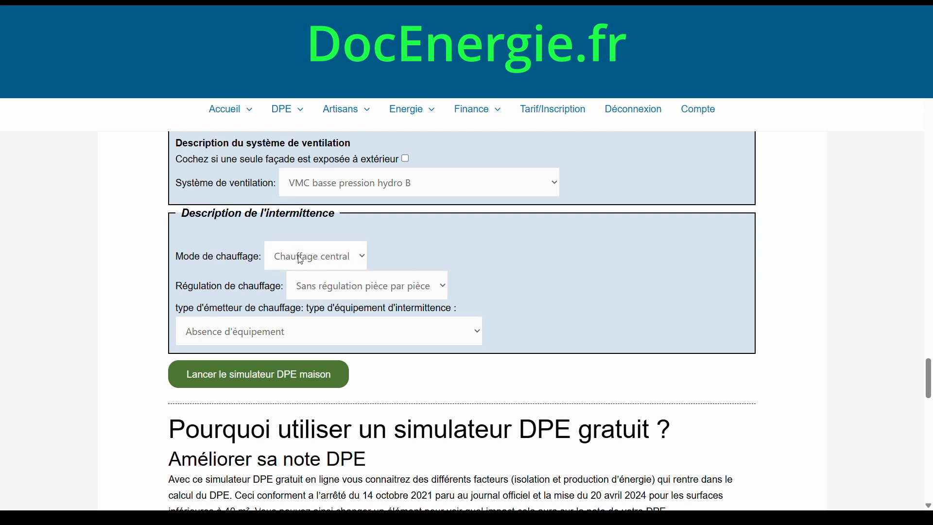
{"action": "left_click", "coordinate": [307, 287]}
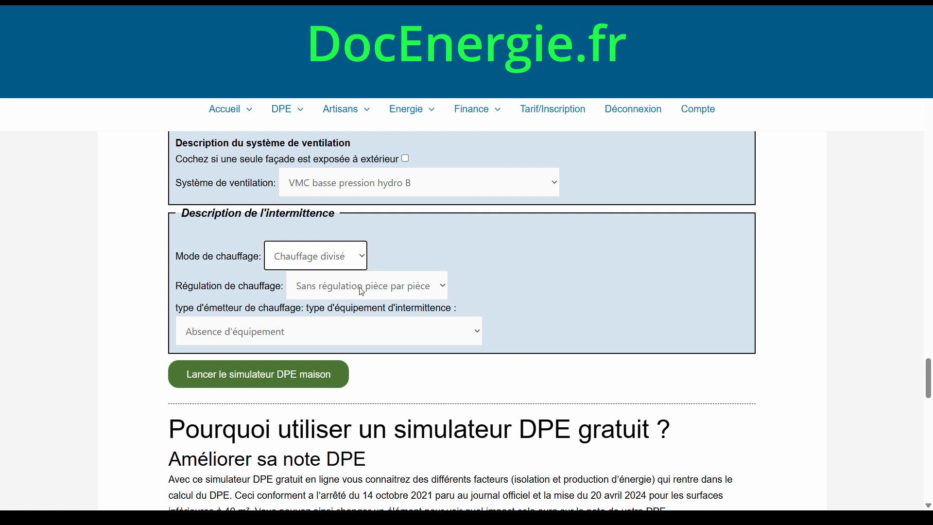
{"action": "left_click", "coordinate": [445, 285]}
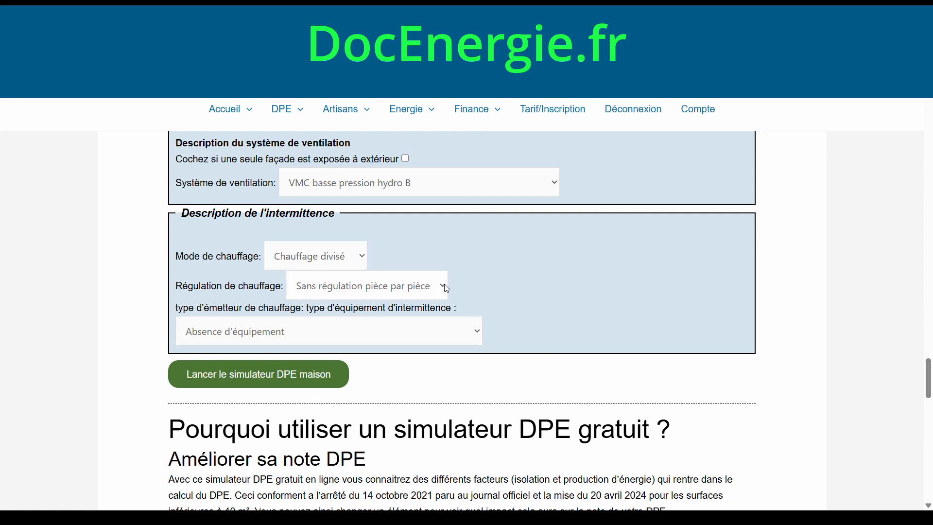
{"action": "left_click", "coordinate": [419, 312]}
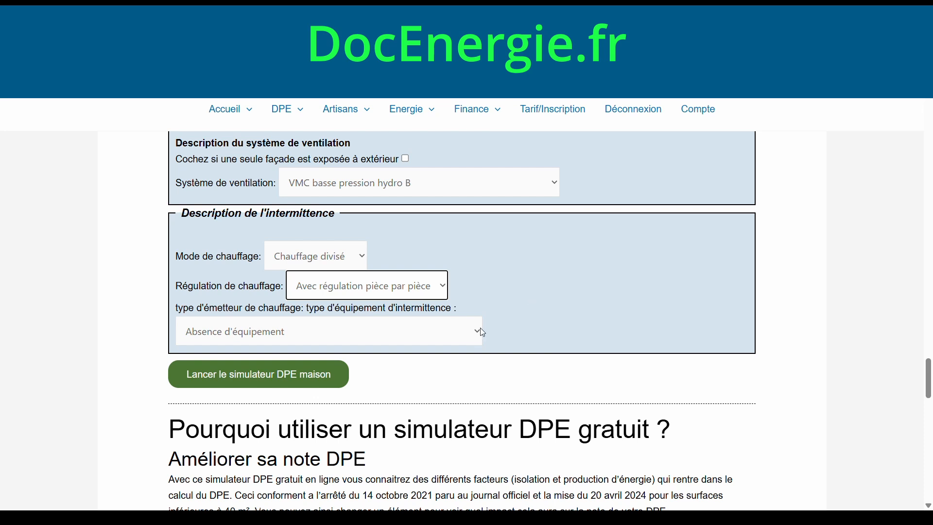
Set the intermittence equipment type to Par pièce avec minimun de température and launch the house DPE simulation
{"action": "left_click", "coordinate": [413, 323]}
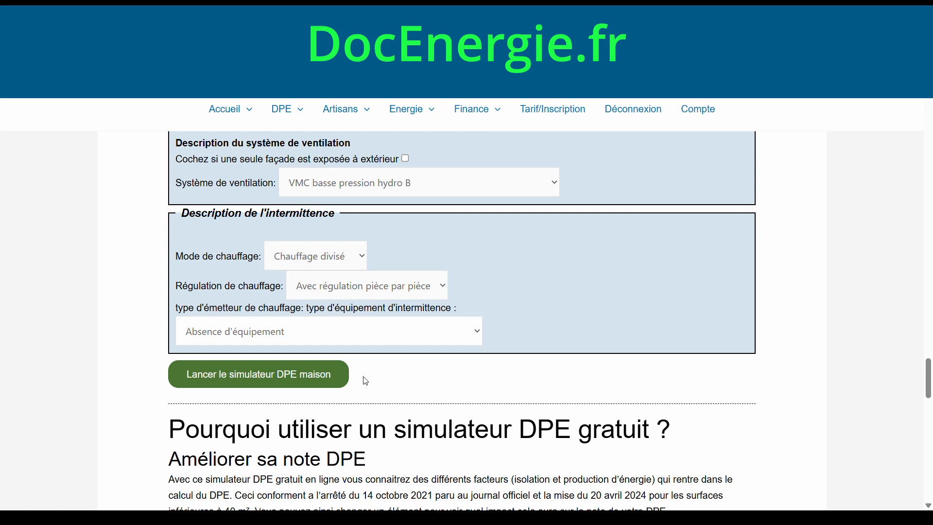
{"action": "left_click", "coordinate": [346, 408]}
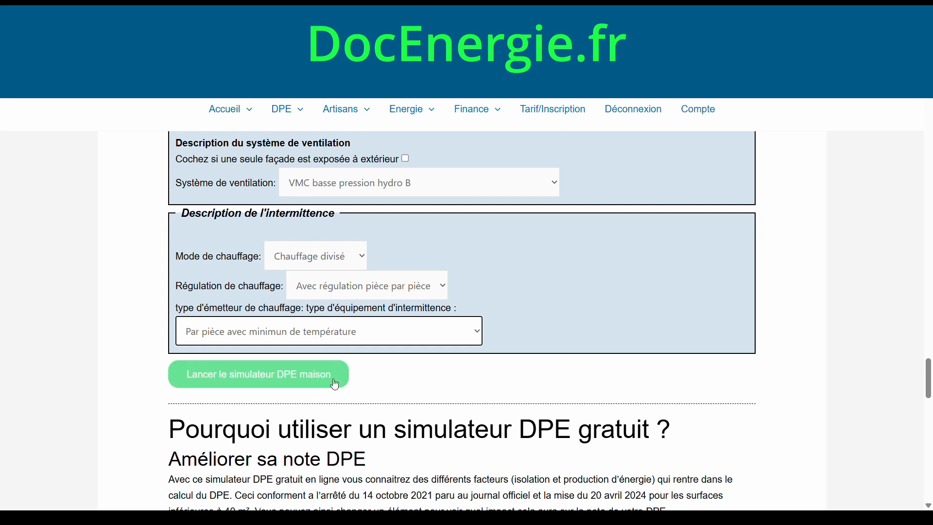
{"action": "left_click", "coordinate": [317, 380]}
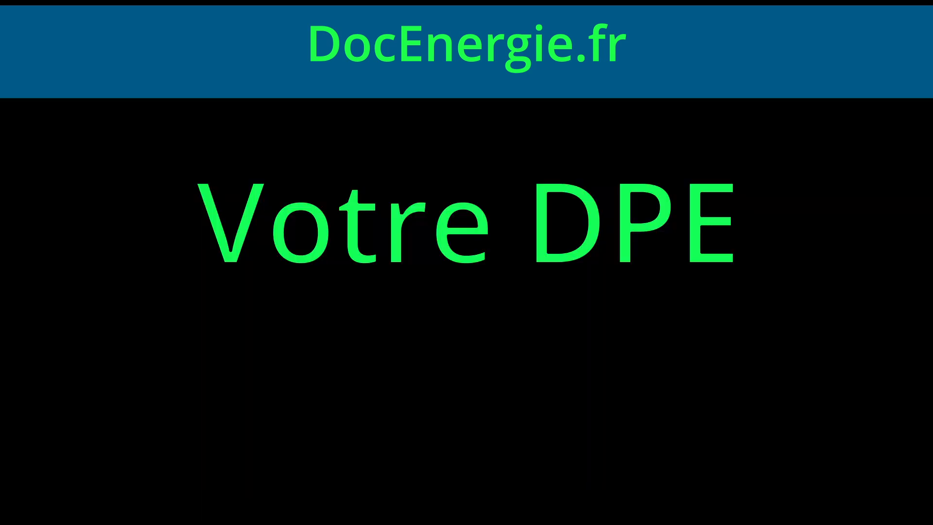